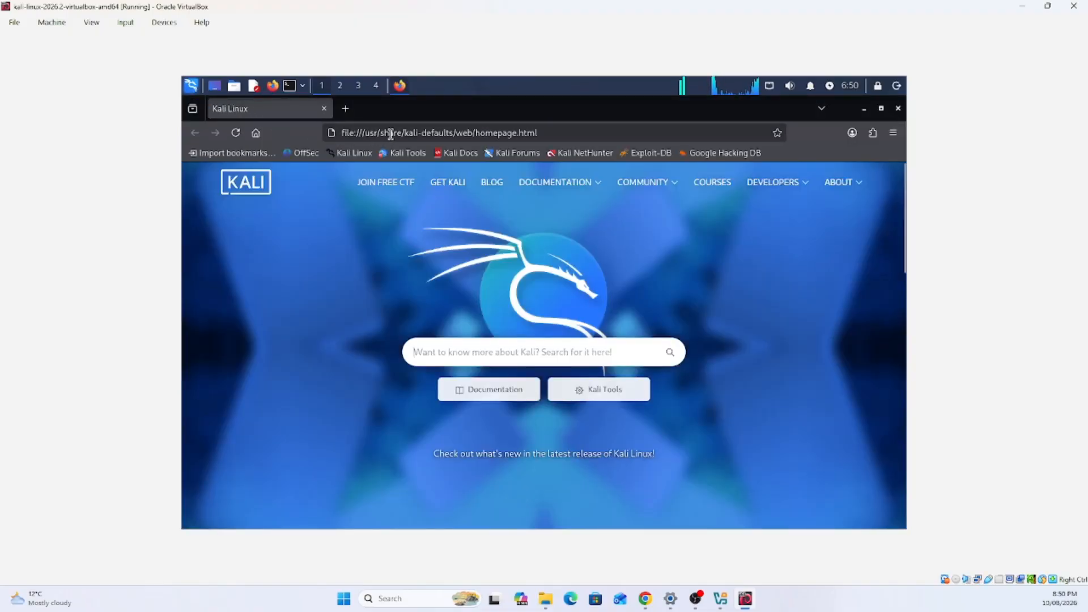
# Open the website virtualfix.com.au in the Kali virtual machine's browser.
pyautogui.click(390, 134)
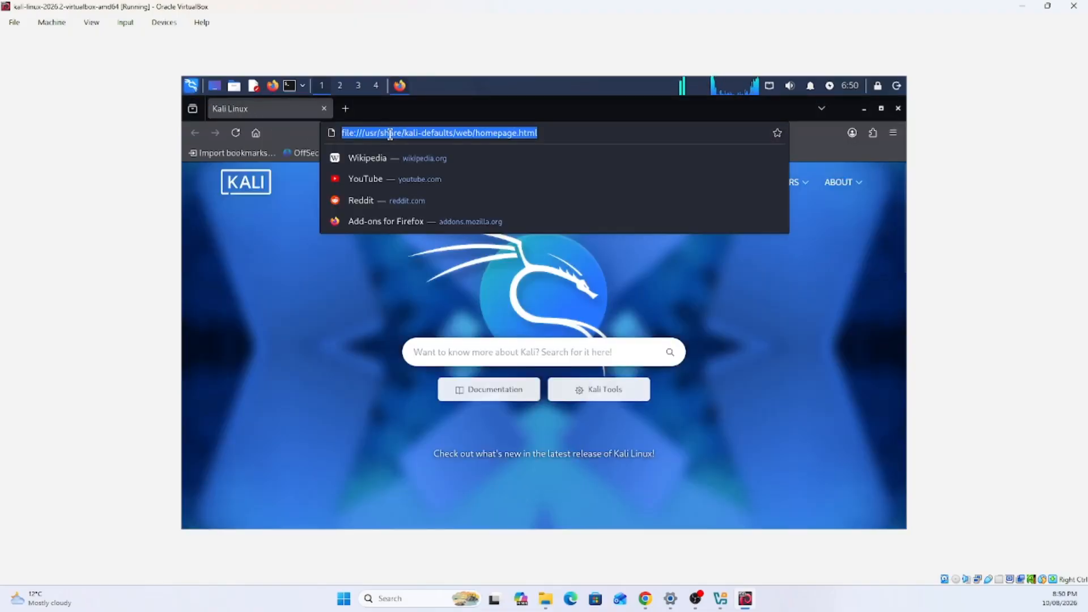
pyautogui.write('v')
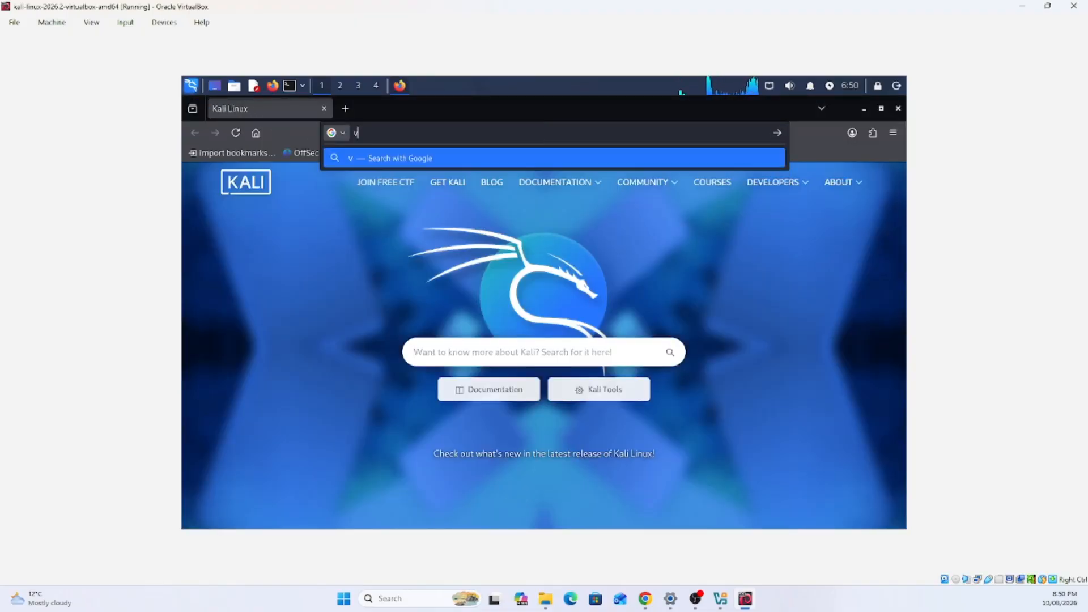
pyautogui.write('irtual')
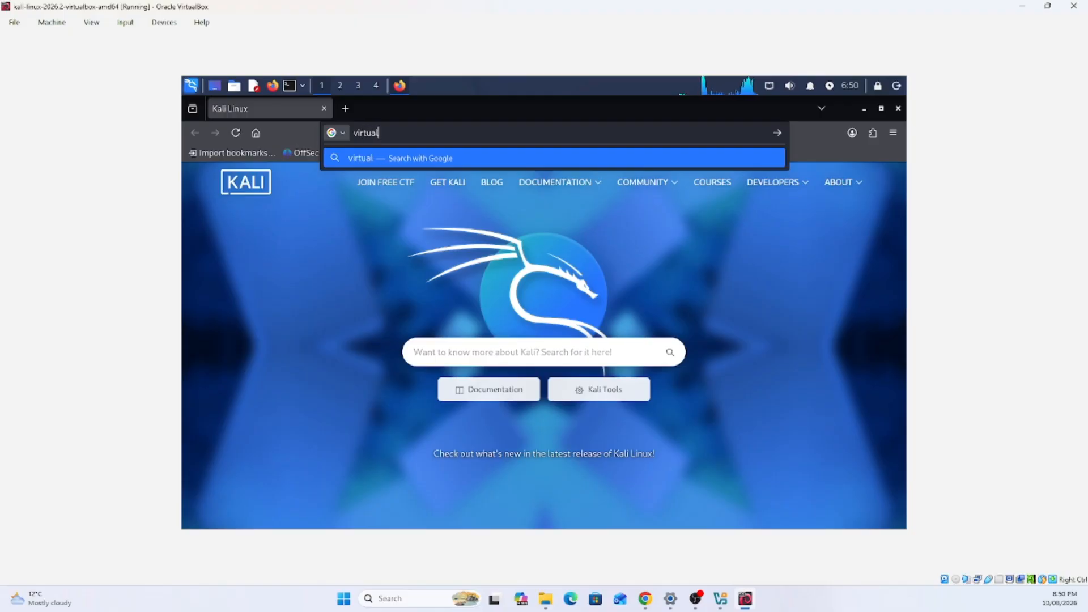
pyautogui.write('fix.com.au')
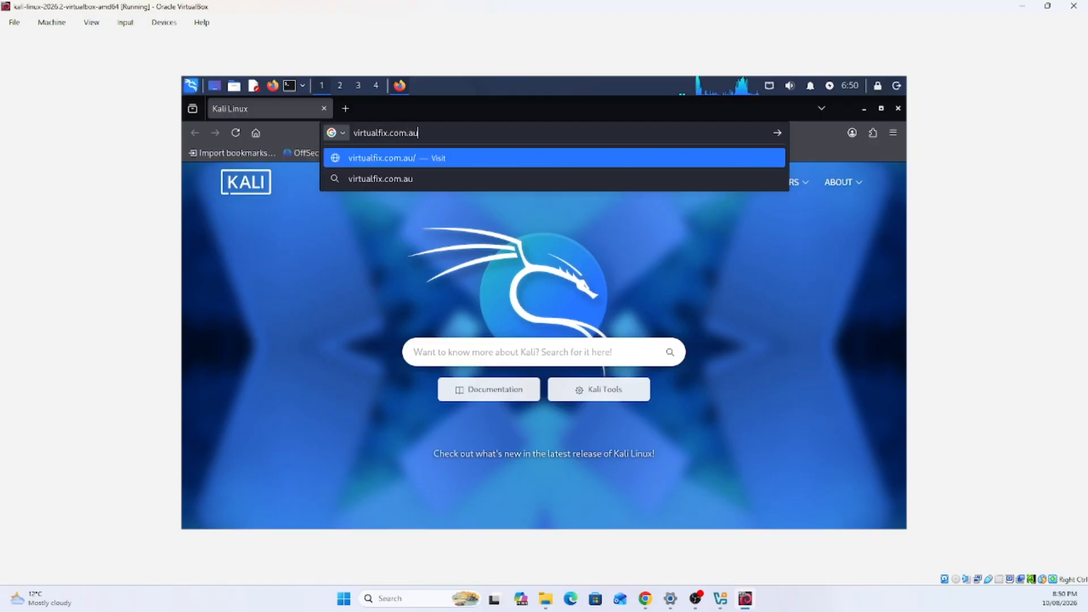
pyautogui.press('Return')
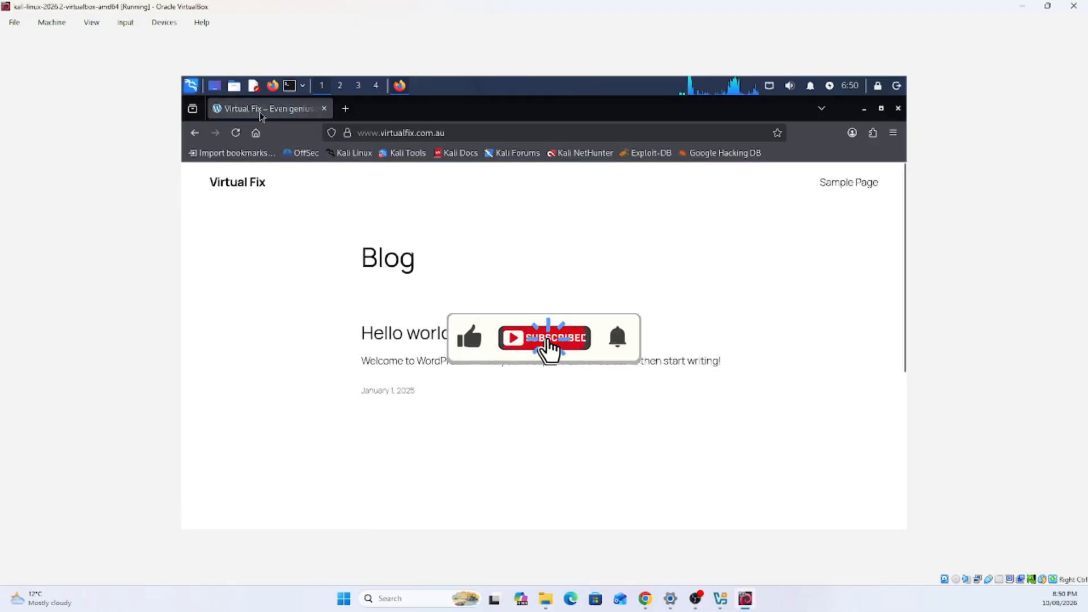
# Browse Kali's application launcher, looking through all applications and the Discovery tool category.
pyautogui.click(190, 88)
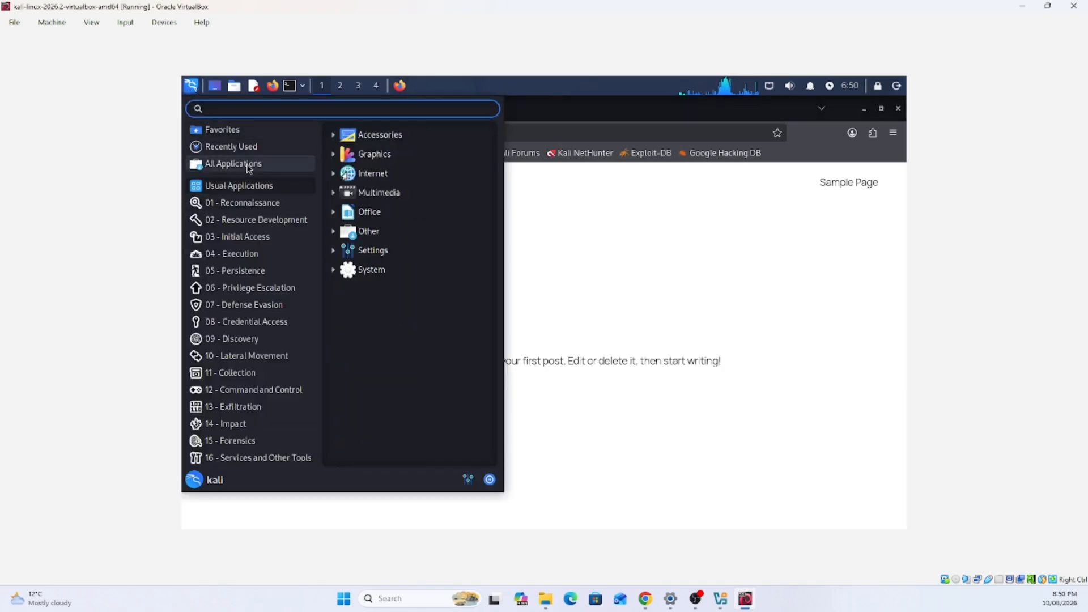
pyautogui.moveTo(238, 164)
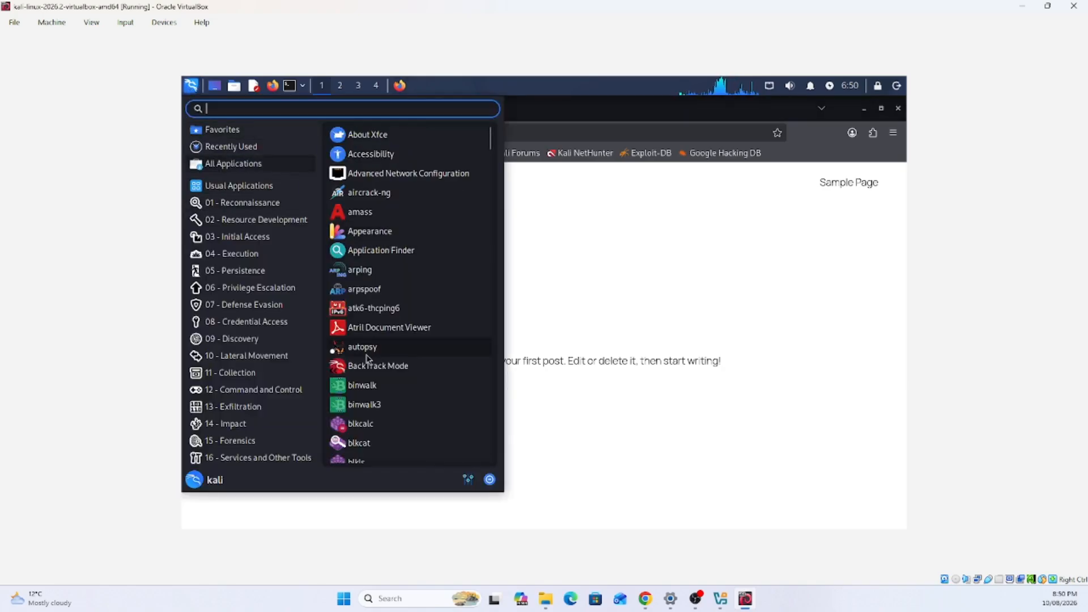
pyautogui.scroll(-1, 359, 381)
pyautogui.moveTo(217, 339)
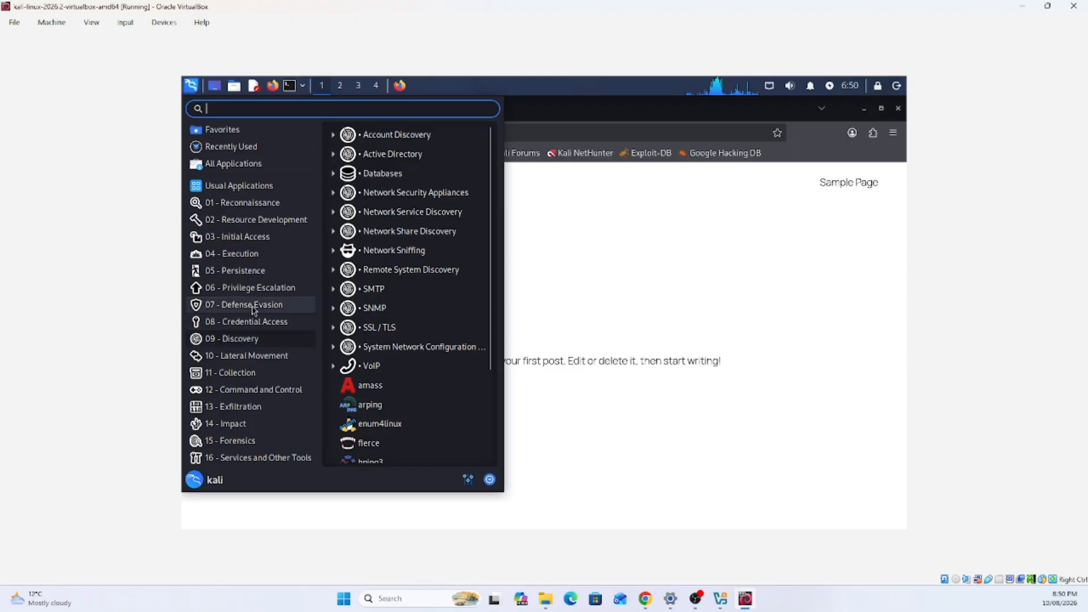
pyautogui.moveTo(264, 359)
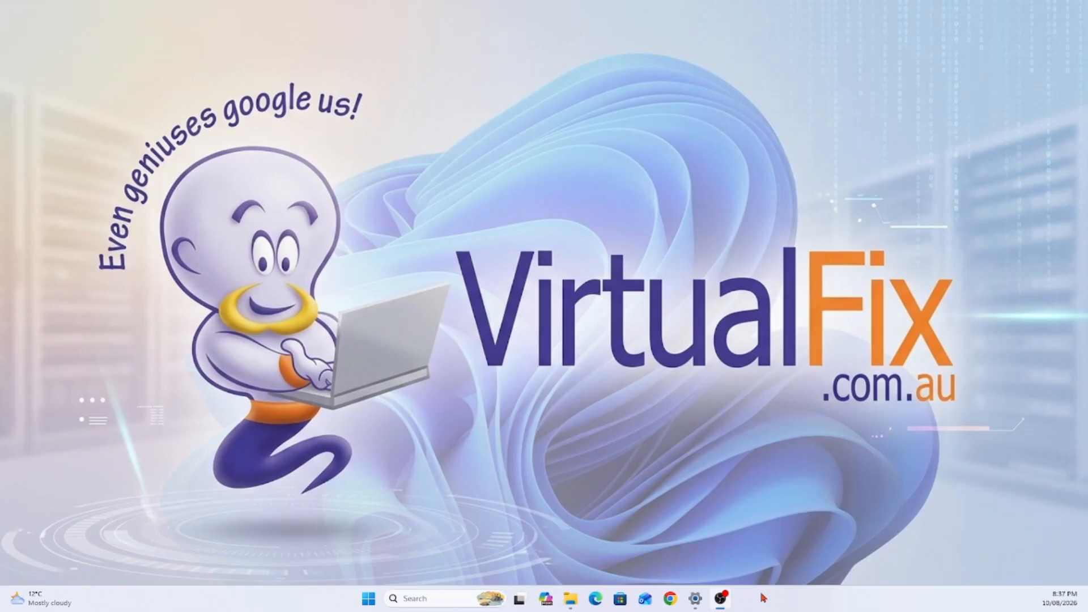
# Check the CPU performance details in the Windows Task Manager for virtualization support, and close it.
pyautogui.rightClick(763, 598)
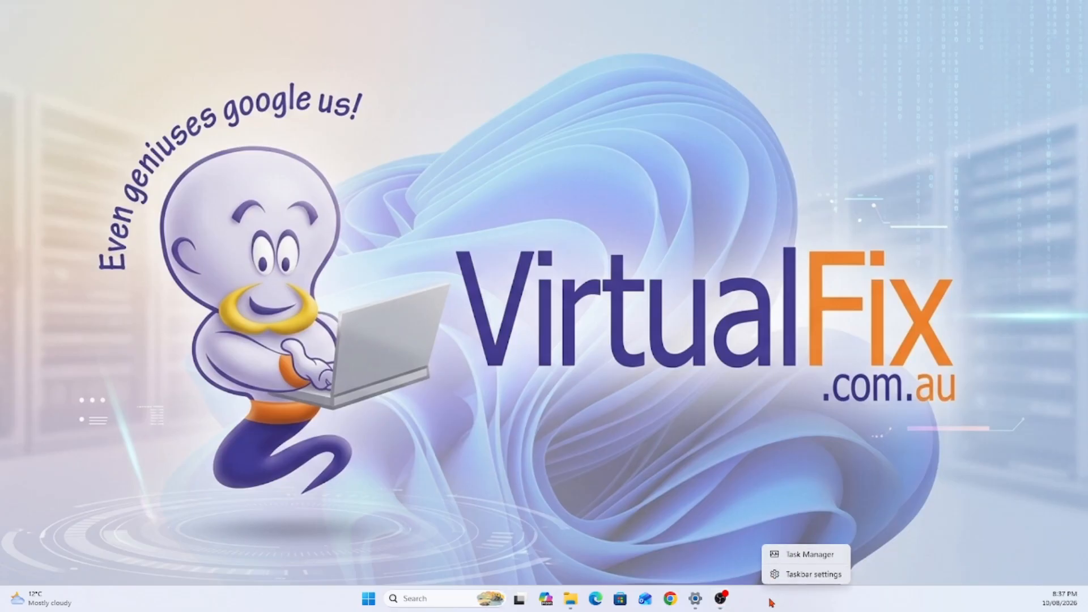
pyautogui.click(809, 559)
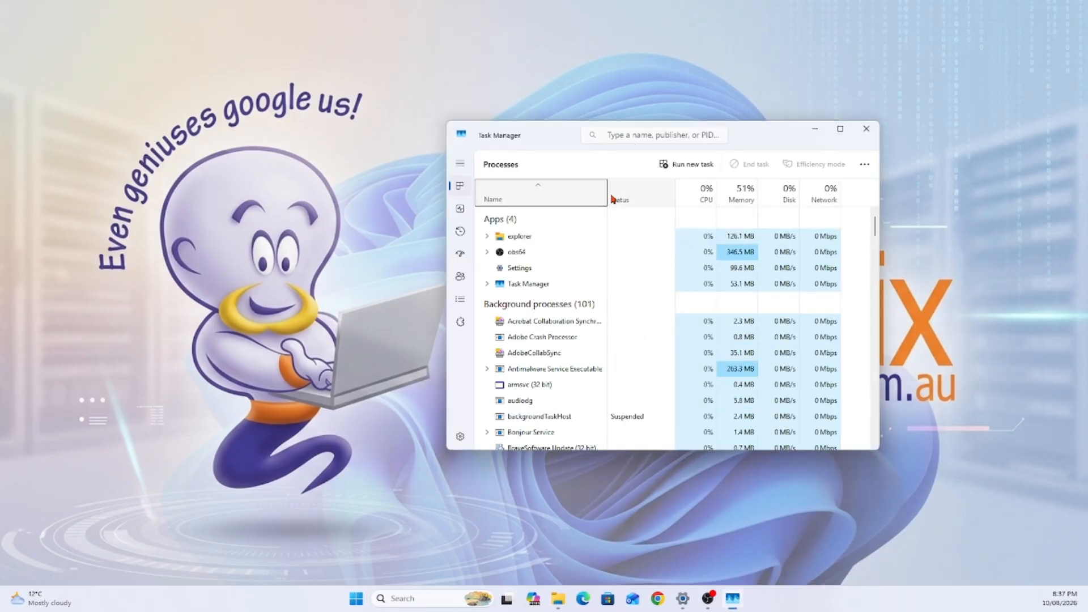
pyautogui.click(461, 210)
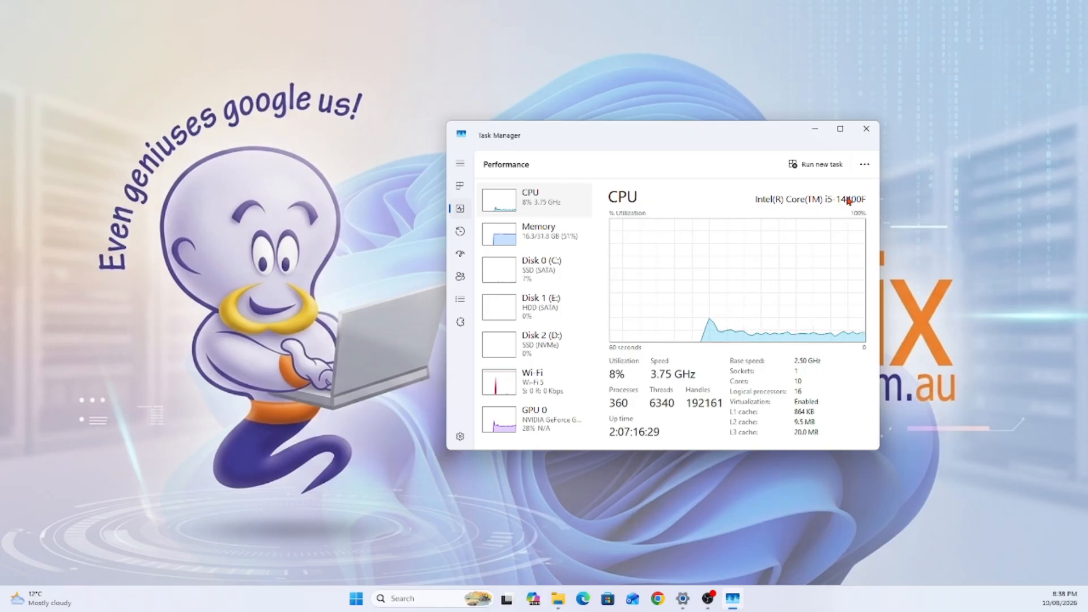
pyautogui.click(868, 130)
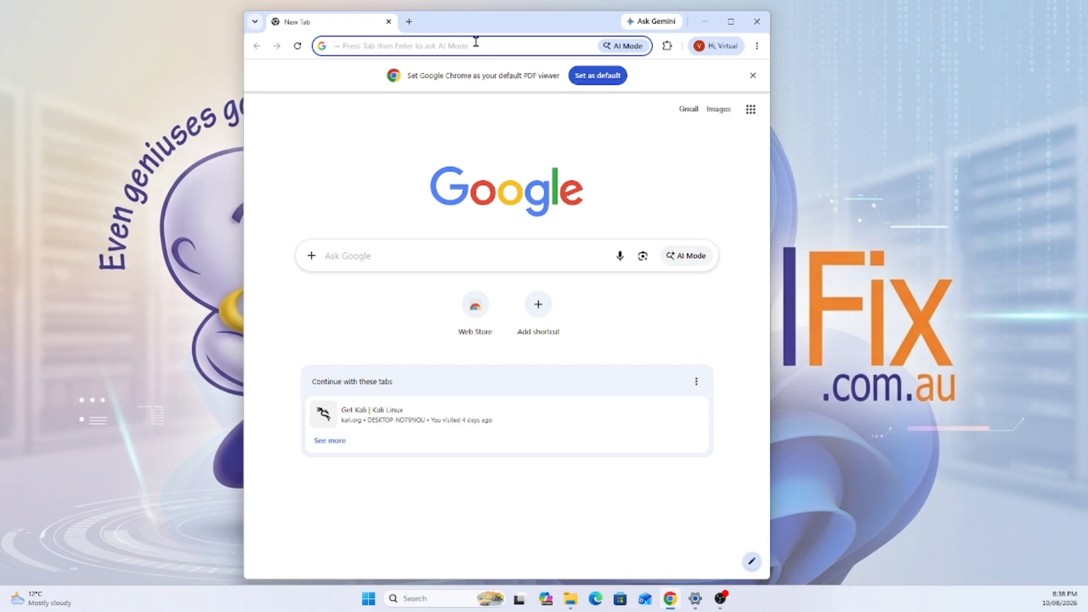
# Maximize the Chrome window and search the web for "virtualbox download".
pyautogui.click(476, 42)
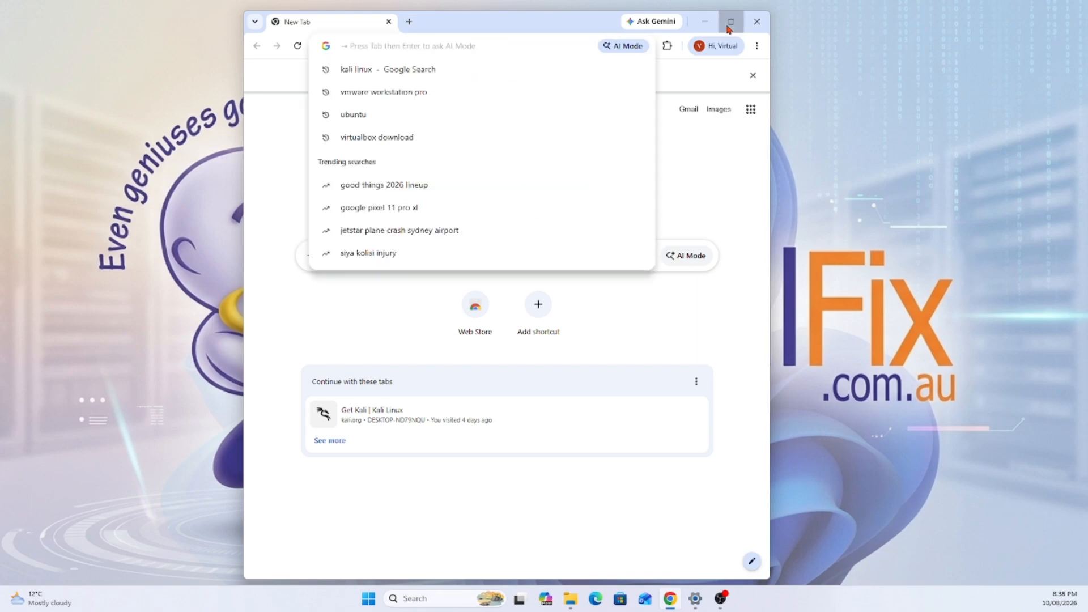
pyautogui.click(731, 22)
pyautogui.click(333, 32)
pyautogui.write('virtualbox download')
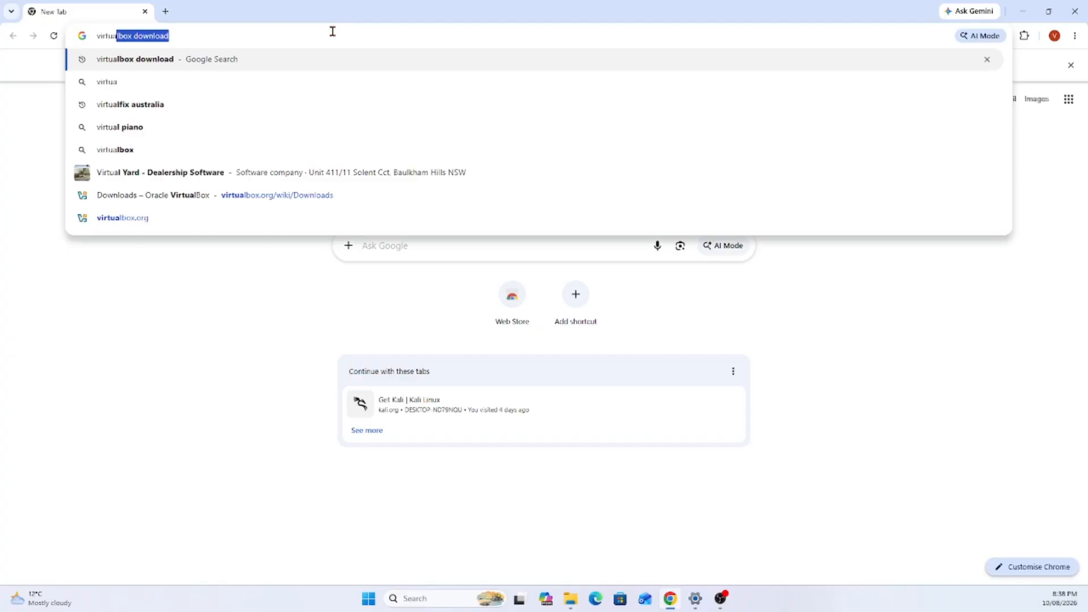
pyautogui.press('Right')
pyautogui.press('Return')
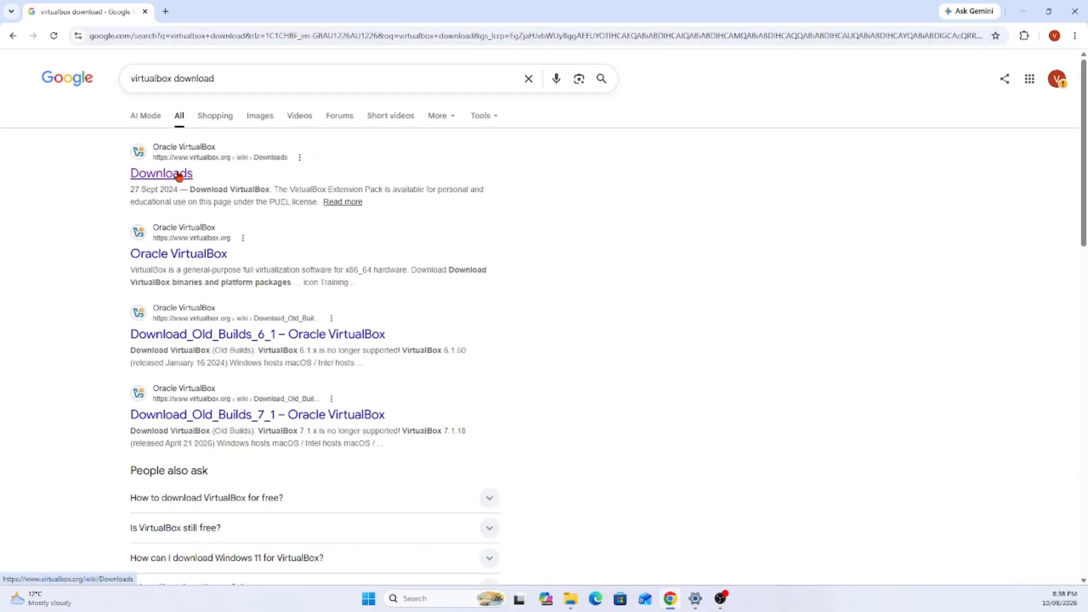
# Download the VirtualBox 7.2.14 package for Windows hosts from the official Downloads page and launch the installer.
pyautogui.click(179, 177)
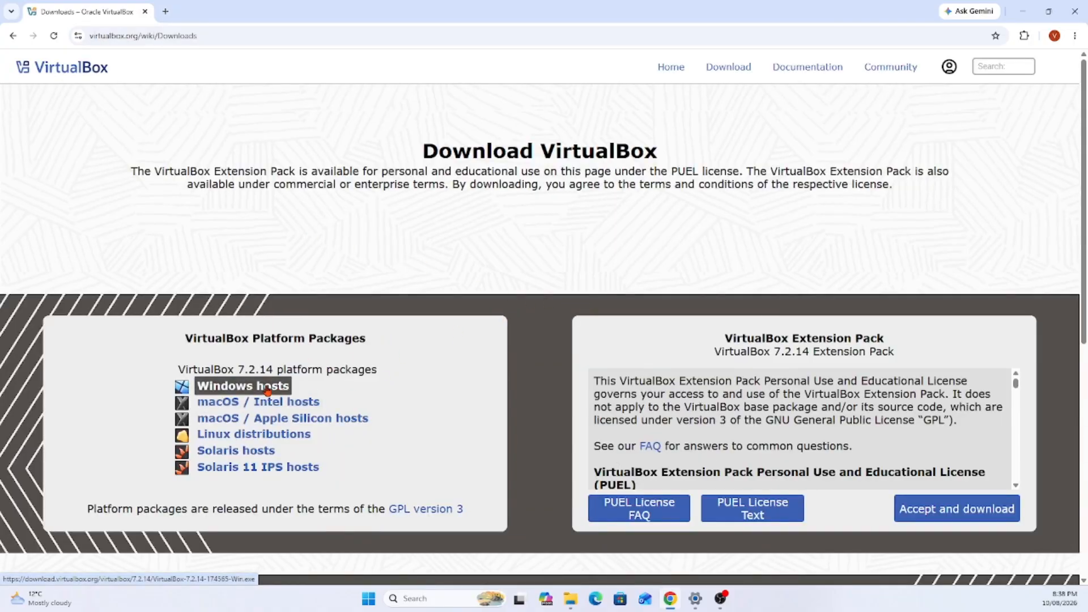
pyautogui.click(268, 391)
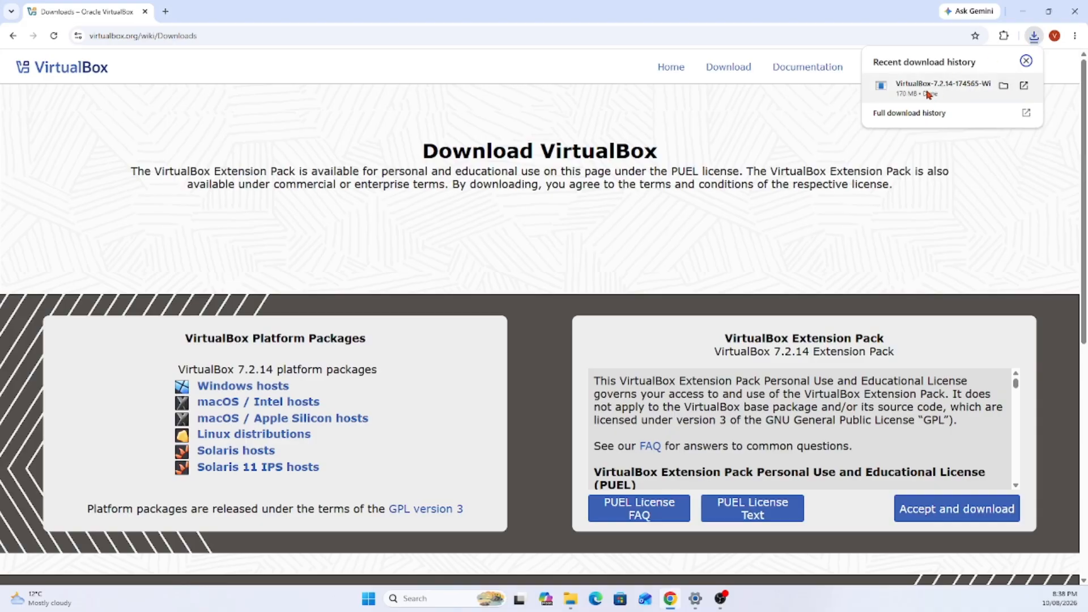
pyautogui.click(928, 95)
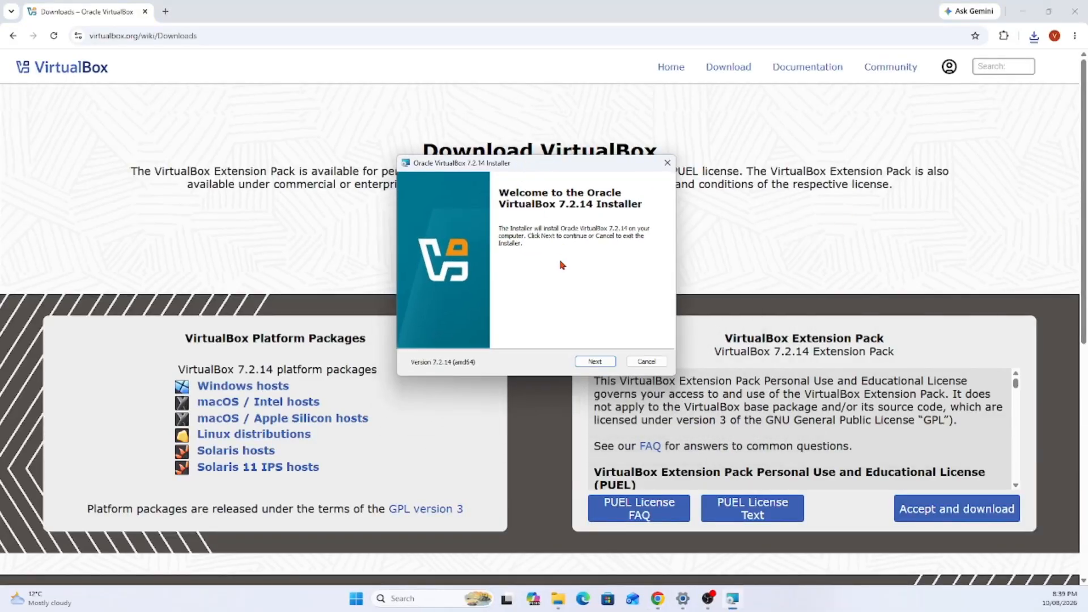
# Accept the VirtualBox license agreement, keep the default features and location, and agree to the network disconnection and missing dependencies notices.
pyautogui.click(593, 362)
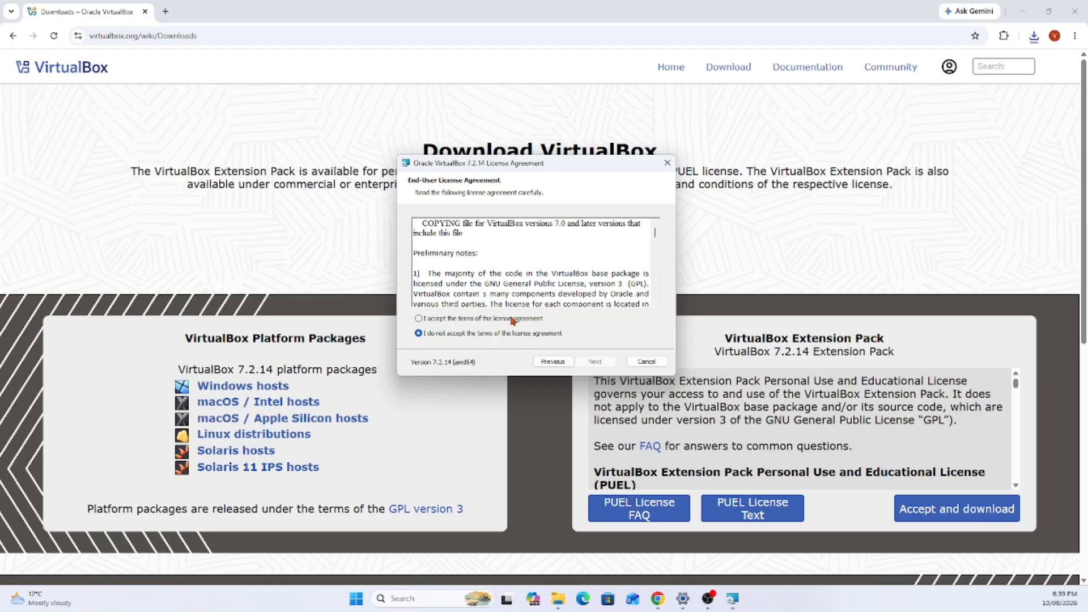
pyautogui.click(513, 321)
pyautogui.click(590, 363)
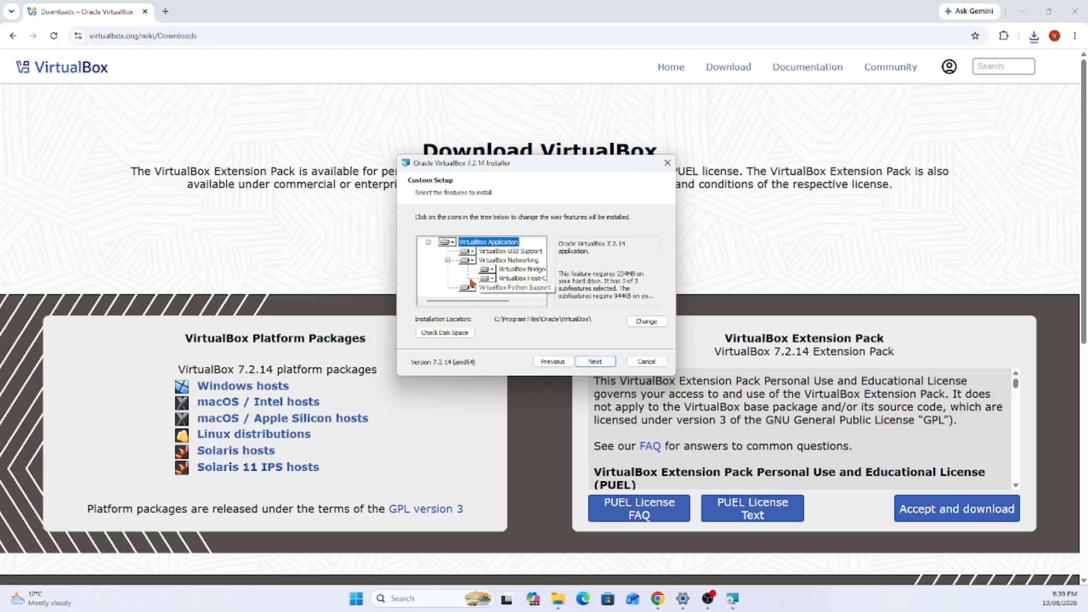
pyautogui.click(586, 364)
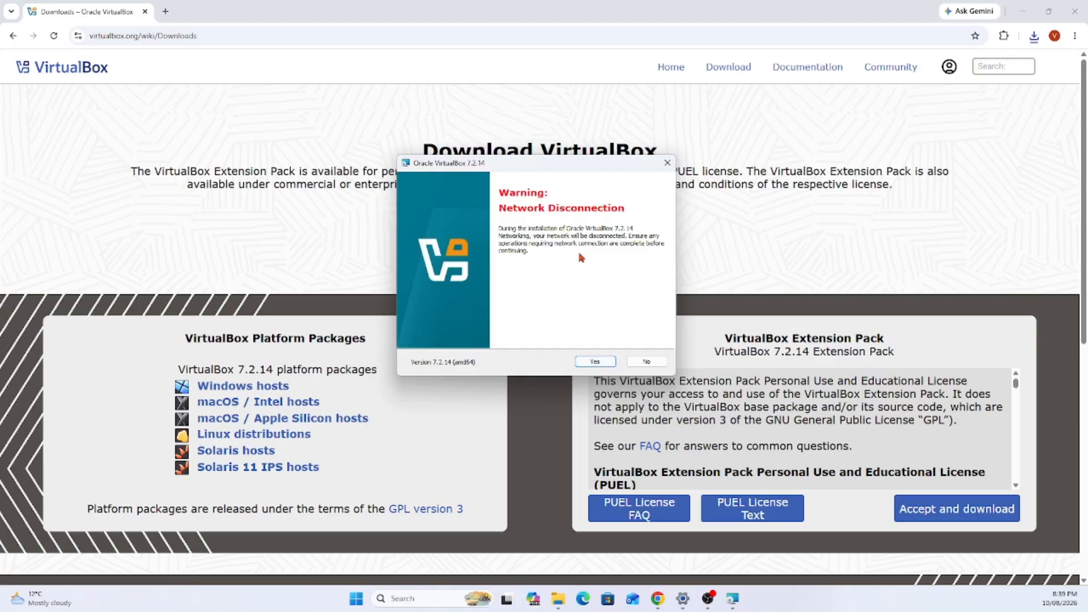
pyautogui.click(591, 362)
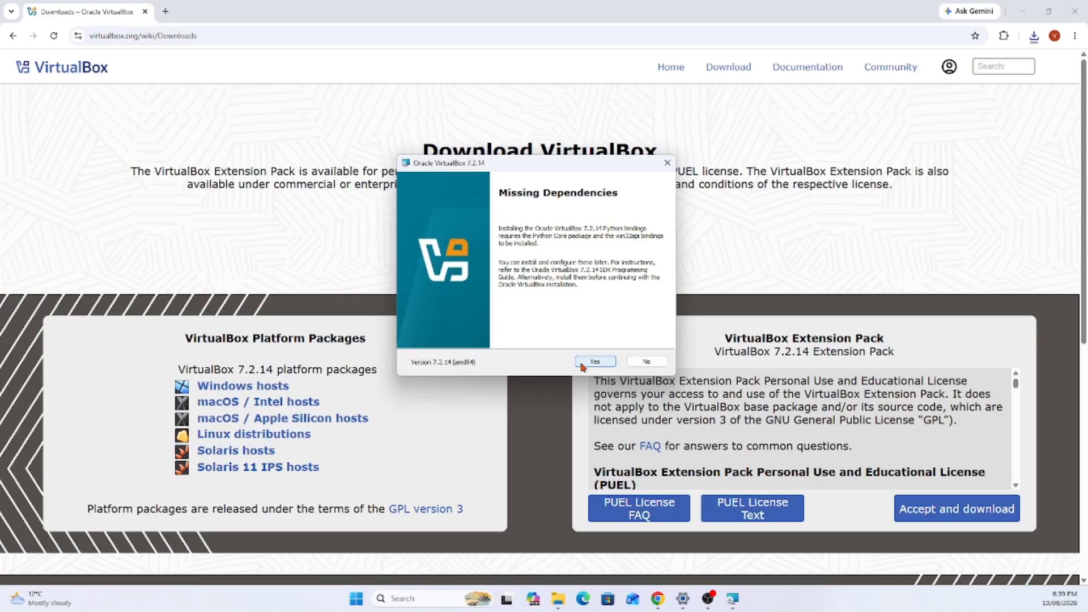
pyautogui.click(582, 365)
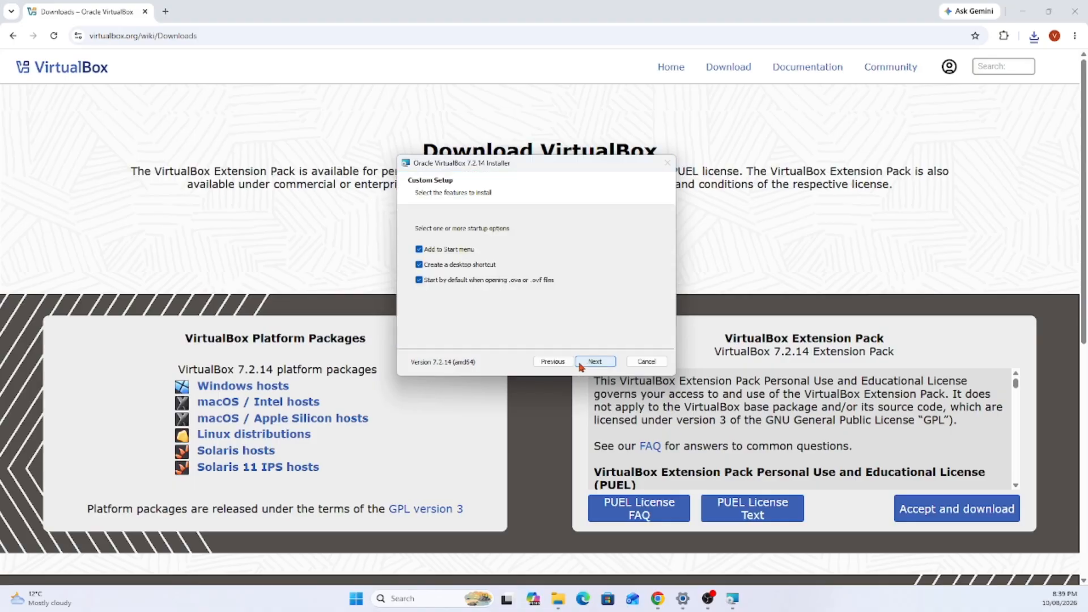
# Confirm the startup options, install VirtualBox, and finish setup with VirtualBox started and its Manager window brought up.
pyautogui.click(441, 251)
pyautogui.click(598, 363)
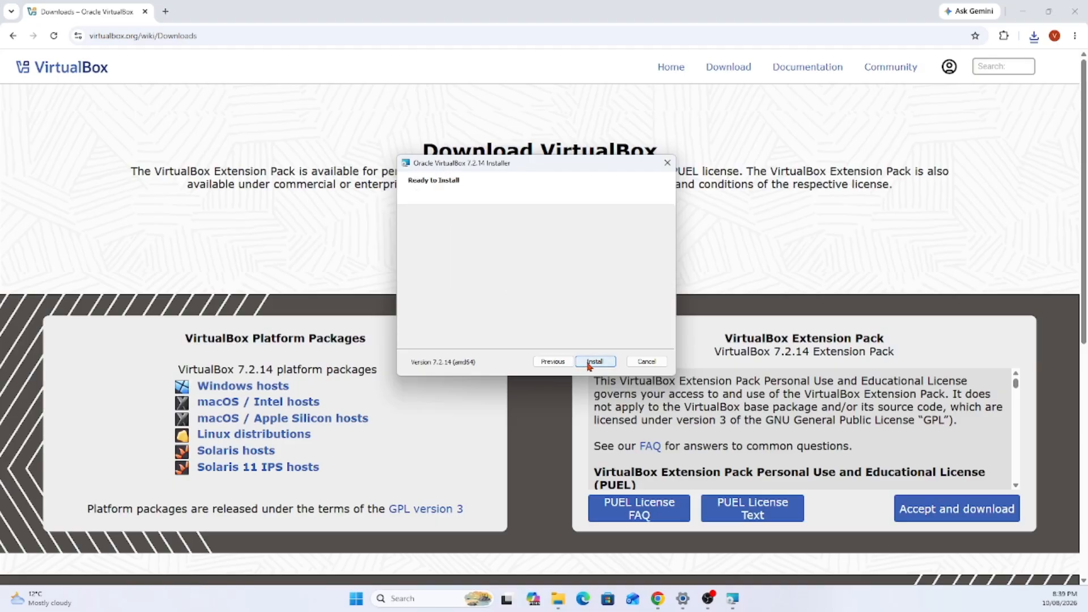
pyautogui.click(589, 364)
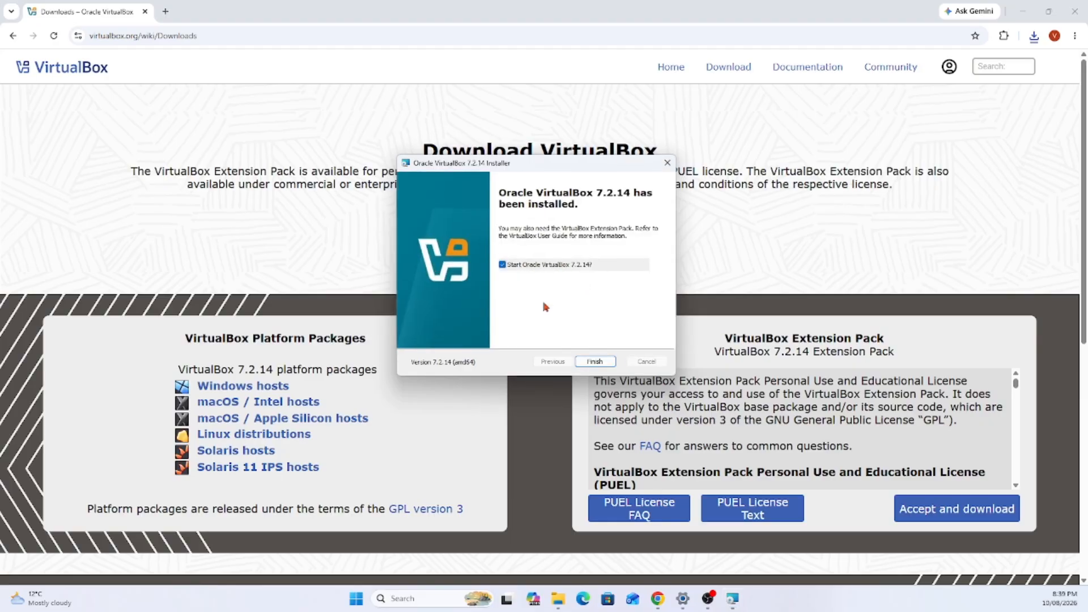
pyautogui.click(594, 361)
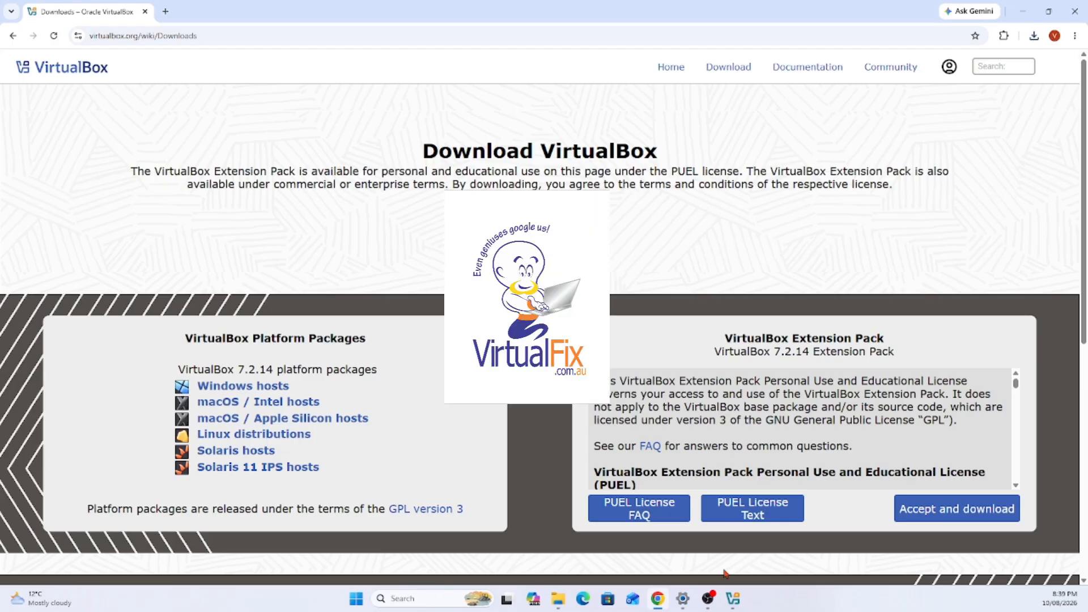
pyautogui.click(733, 599)
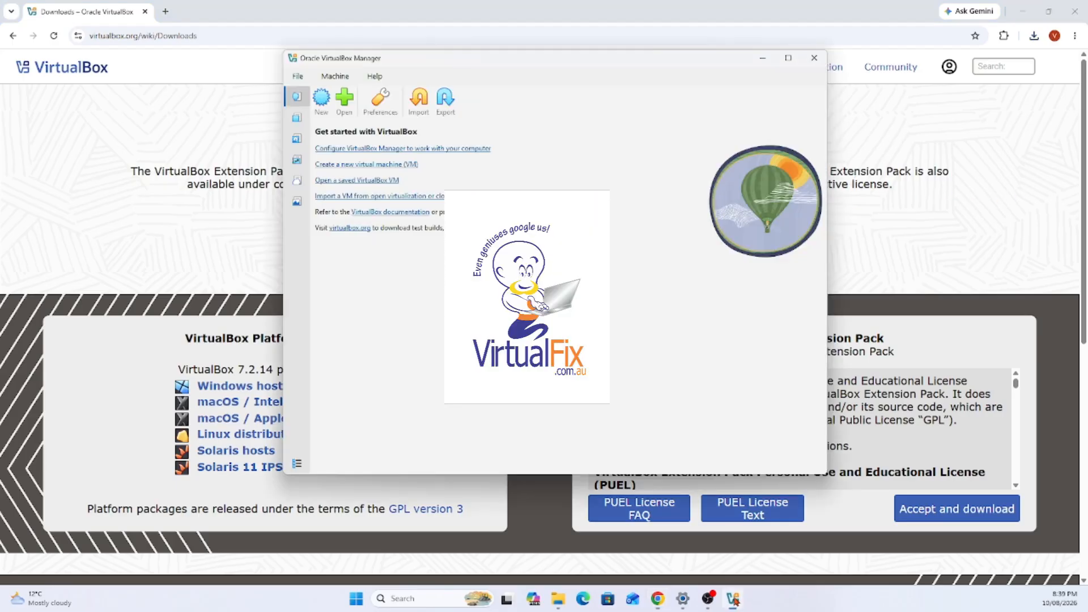
pyautogui.click(321, 80)
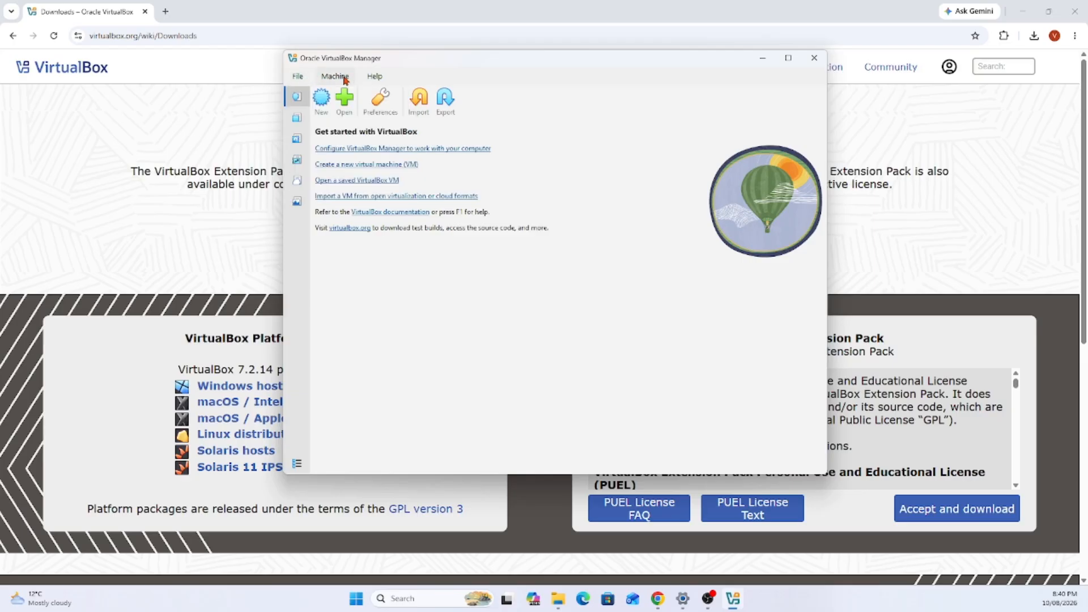
pyautogui.moveTo(296, 77)
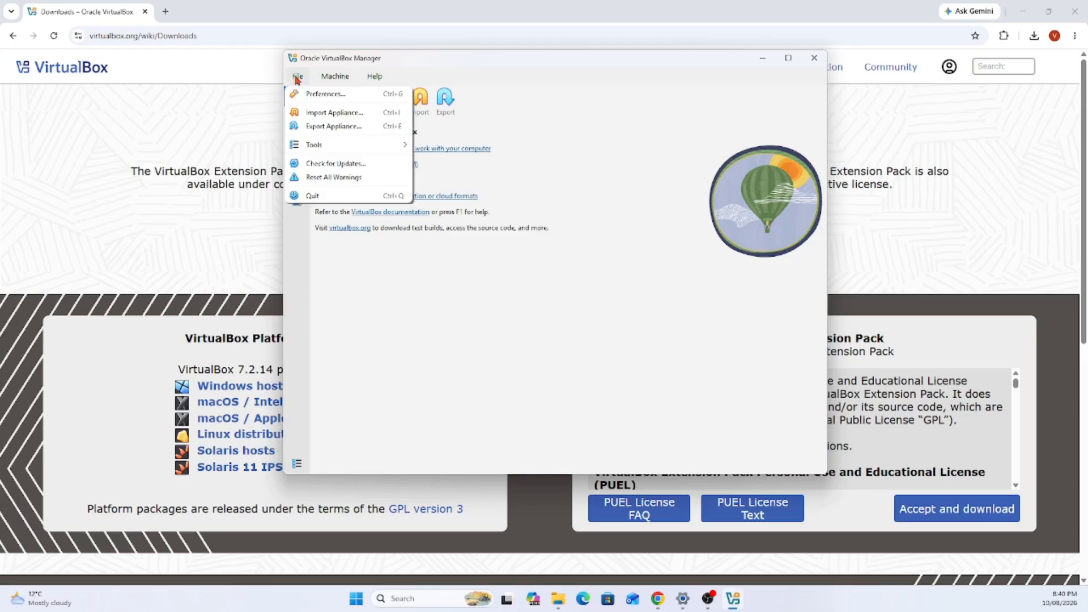
pyautogui.click(439, 361)
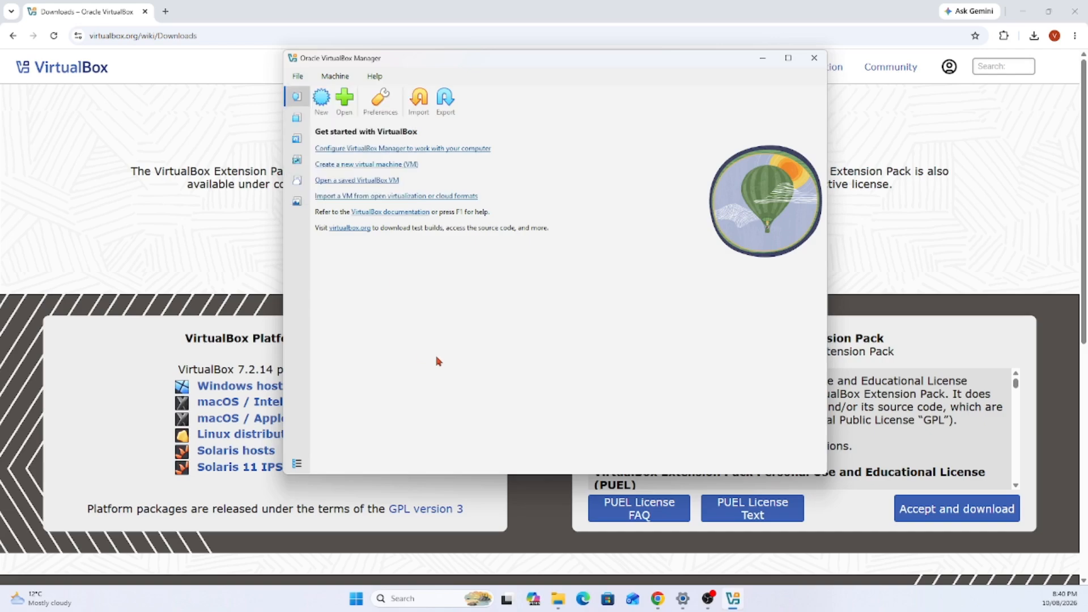
# Minimize VirtualBox Manager and search for "kali linux download" in Chrome.
pyautogui.click(763, 59)
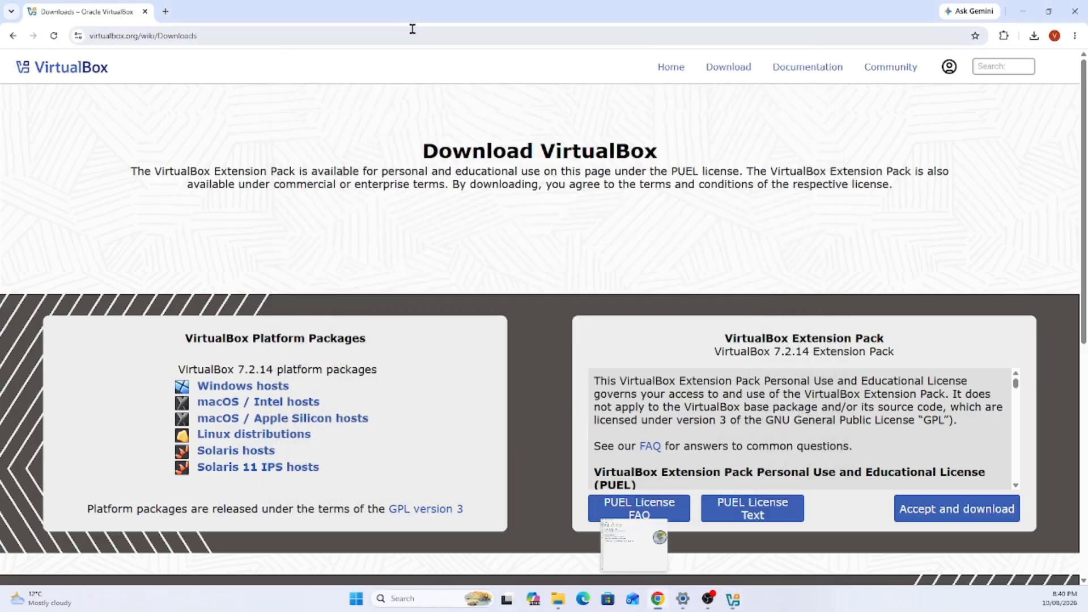
pyautogui.click(400, 36)
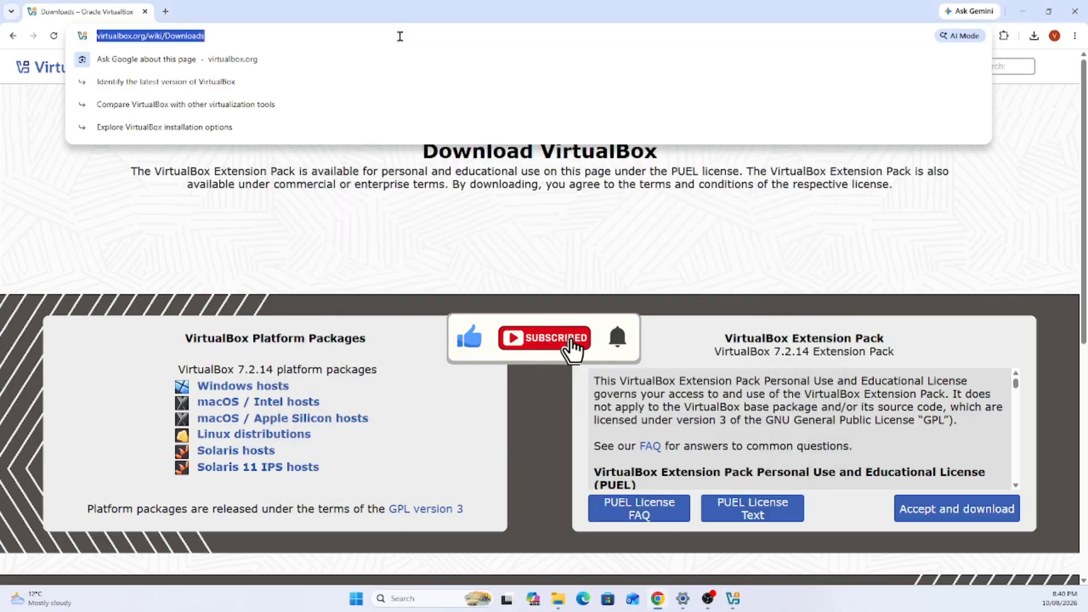
pyautogui.write('kali')
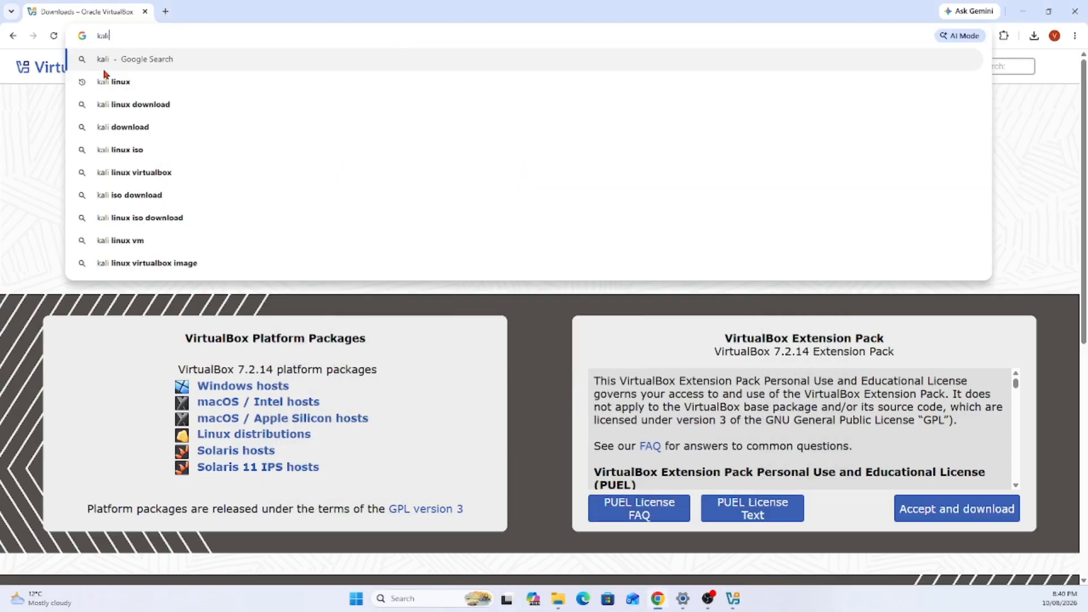
pyautogui.click(156, 111)
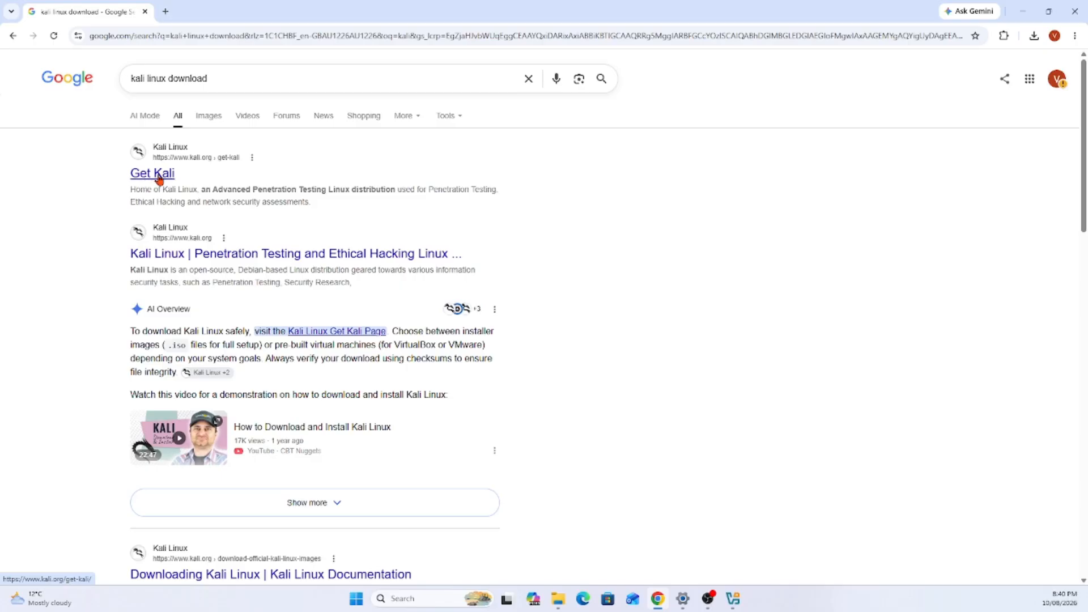
# Download the recommended pre-built VirtualBox image from the Get Kali page's virtual machines section and check the download's progress.
pyautogui.click(158, 176)
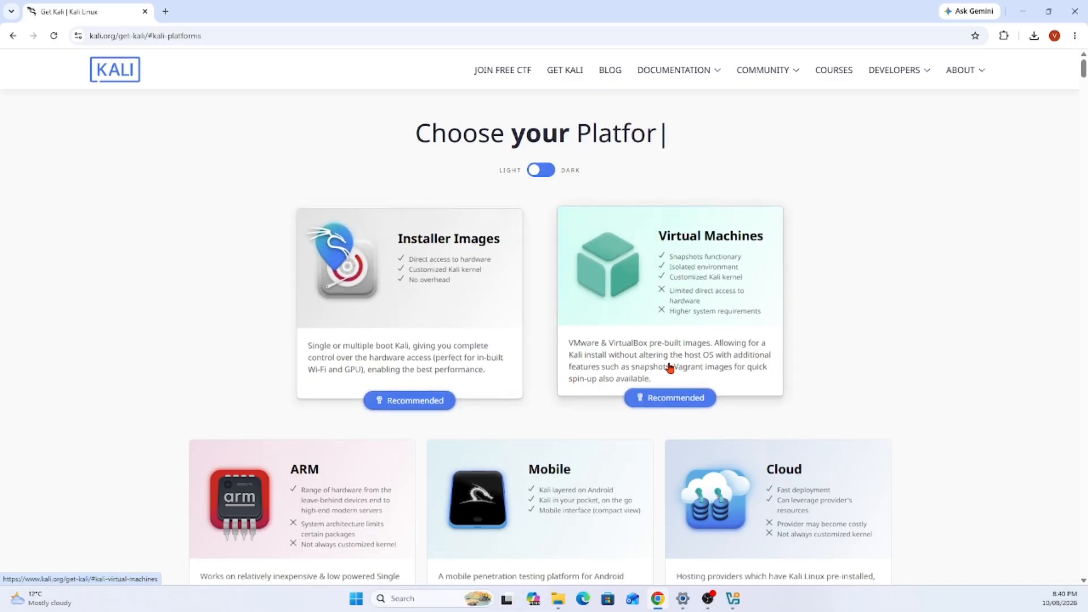
pyautogui.click(661, 398)
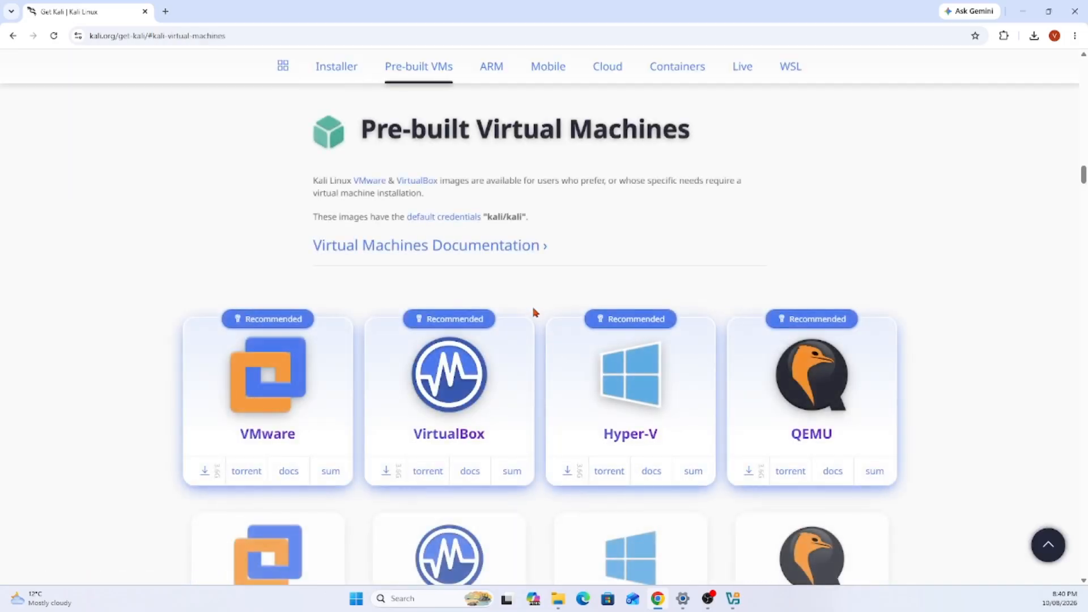
pyautogui.scroll(-2, 538, 329)
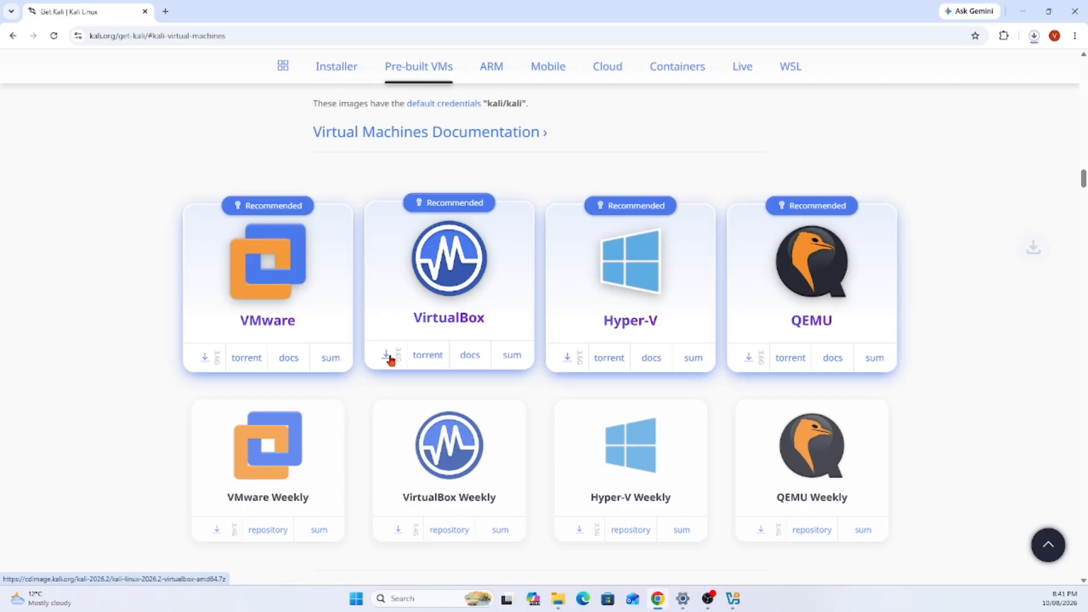
pyautogui.click(1035, 38)
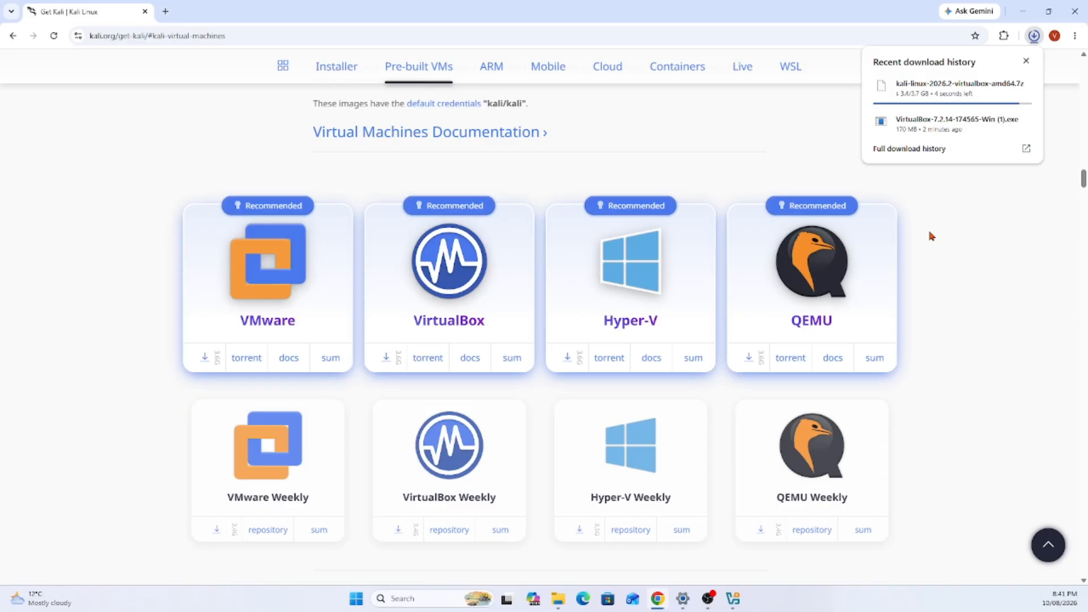
# Search Windows for "7zip" to check whether 7-Zip File Manager is installed, and dismiss the search.
pyautogui.click(356, 599)
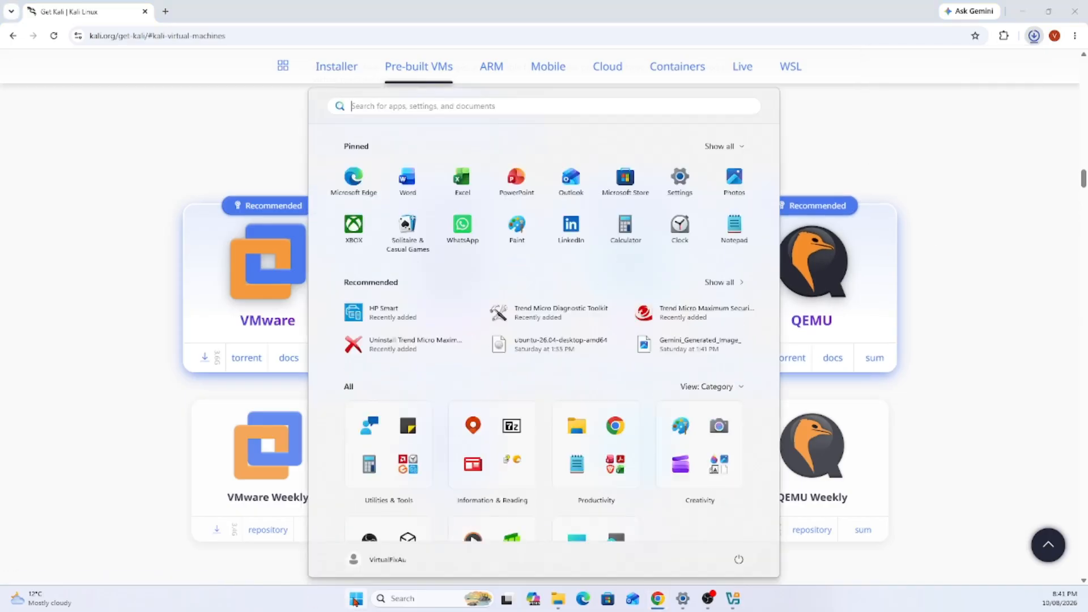
pyautogui.write('7zip')
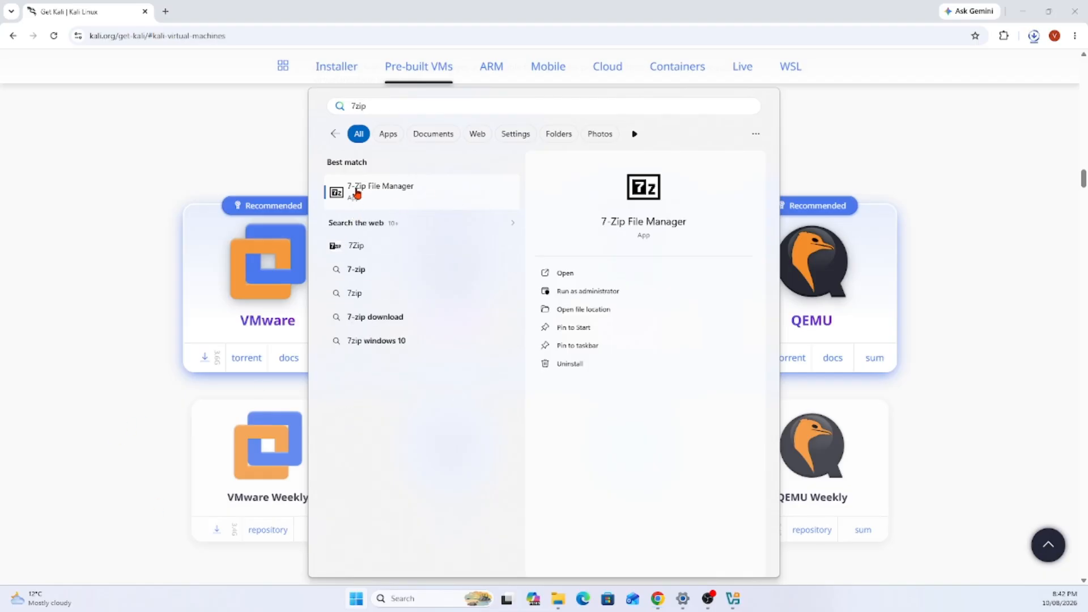
pyautogui.click(240, 162)
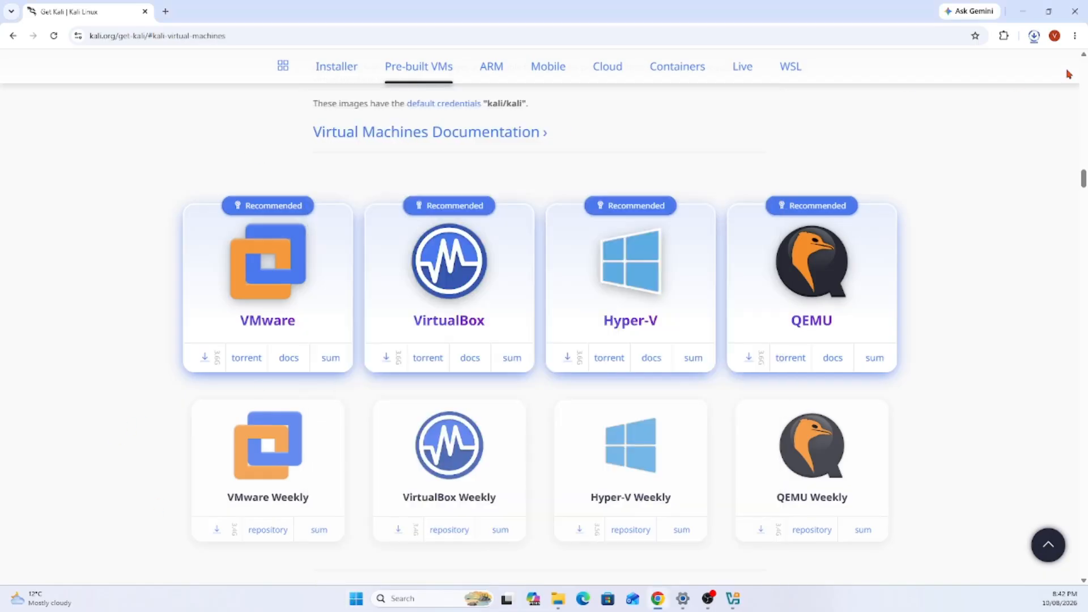
# Check the Kali download's status and look for the archive in the Downloads folder, widening the Name column and refreshing the listing.
pyautogui.click(1035, 36)
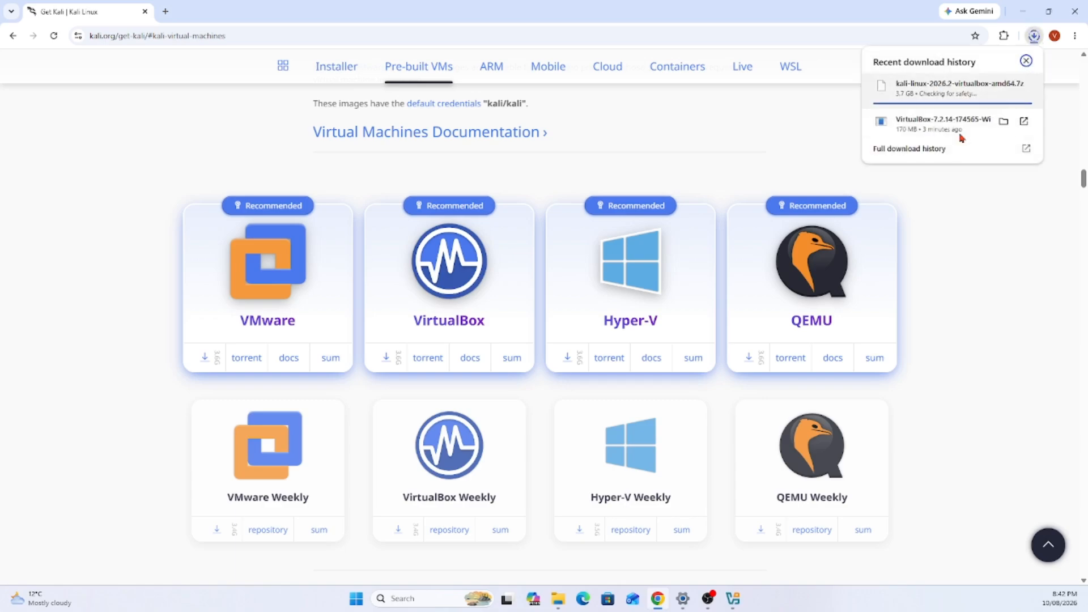
pyautogui.moveTo(553, 607)
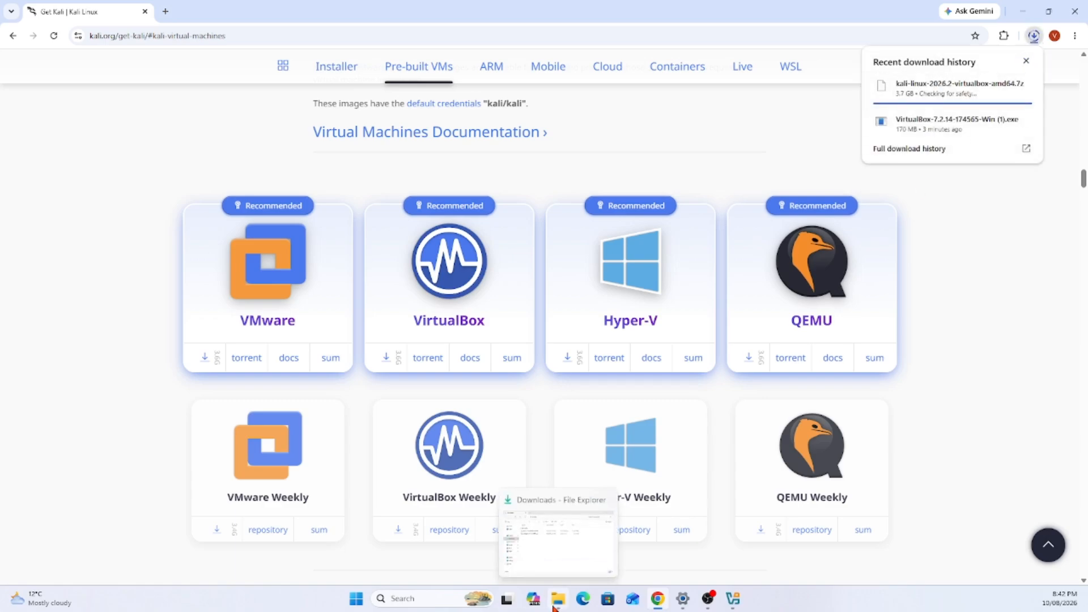
pyautogui.click(554, 605)
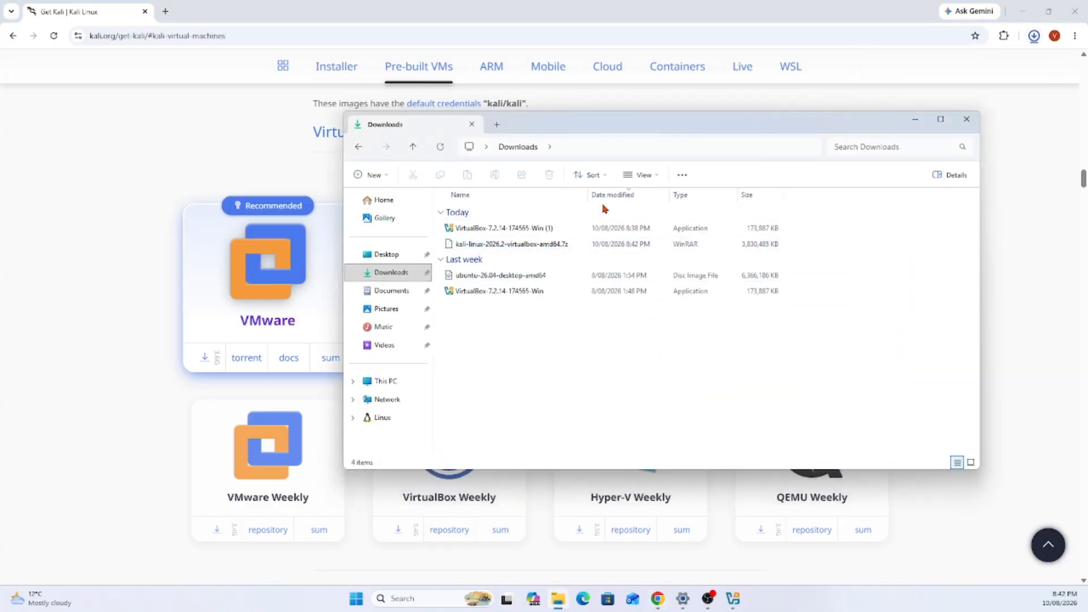
pyautogui.moveTo(587, 196); pyautogui.dragTo(642, 196)
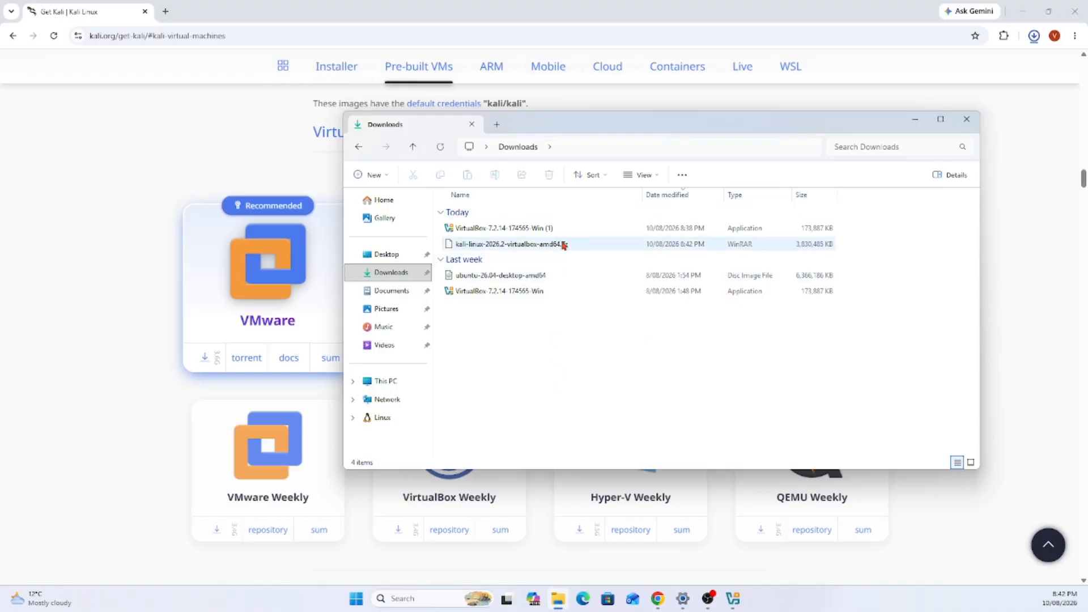
pyautogui.click(440, 147)
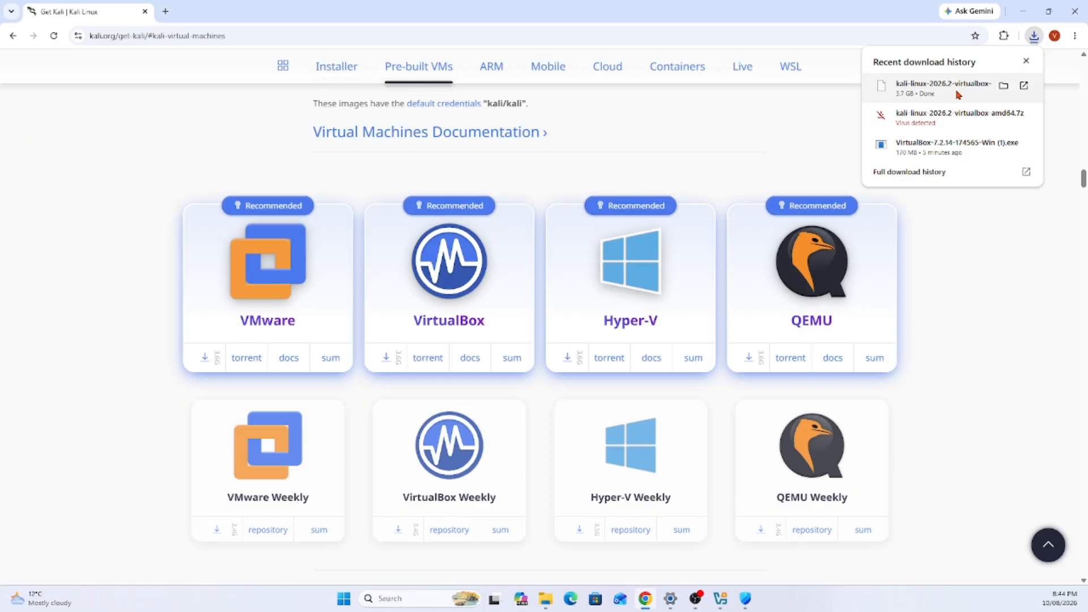
# Show the downloaded kali-linux-2026.2-virtualbox-amd64.7z in its folder and extract it to the proposed destination, with extracted files shown when complete.
pyautogui.click(1002, 86)
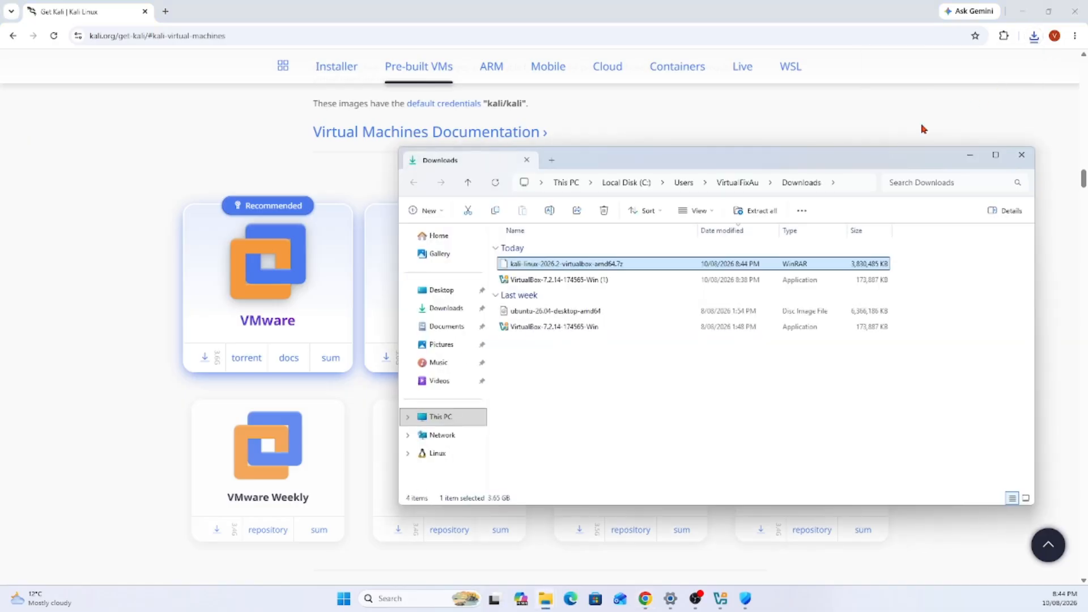
pyautogui.rightClick(618, 262)
pyautogui.click(564, 396)
pyautogui.click(564, 397)
pyautogui.rightClick(591, 264)
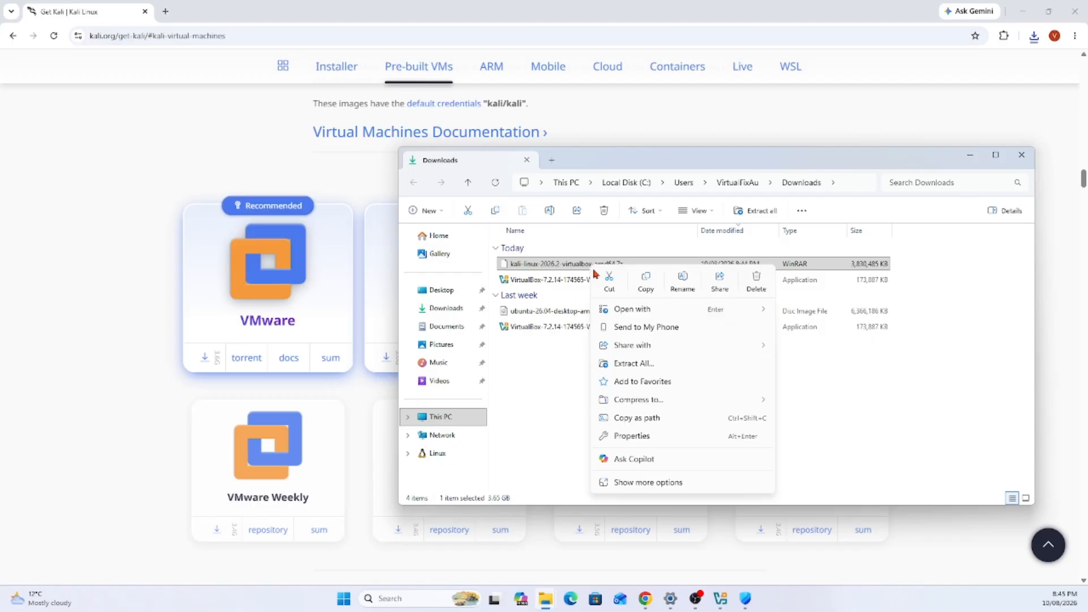
pyautogui.moveTo(758, 405)
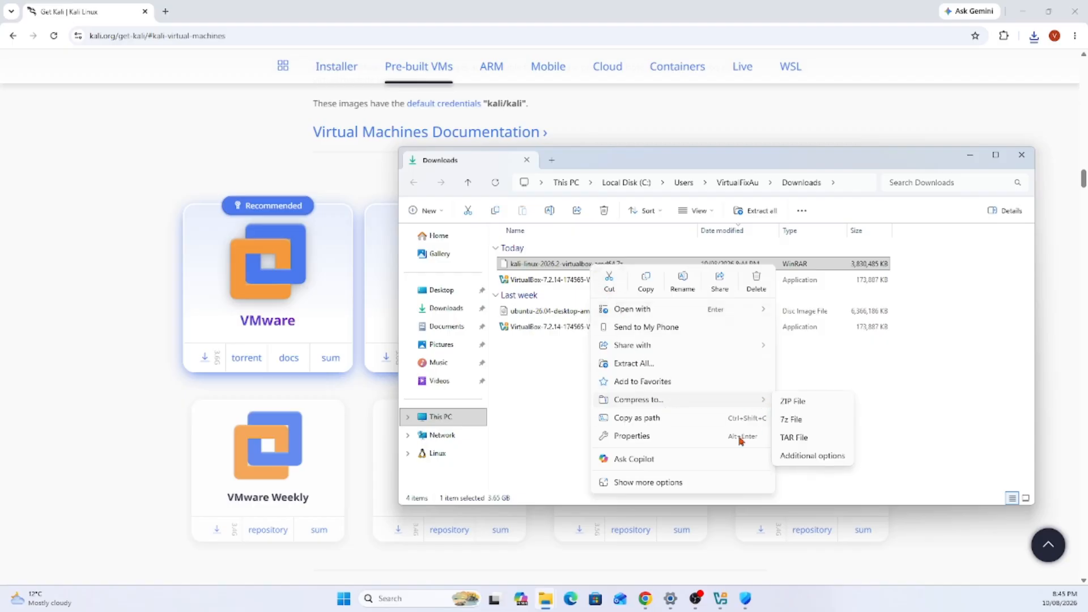
pyautogui.click(671, 483)
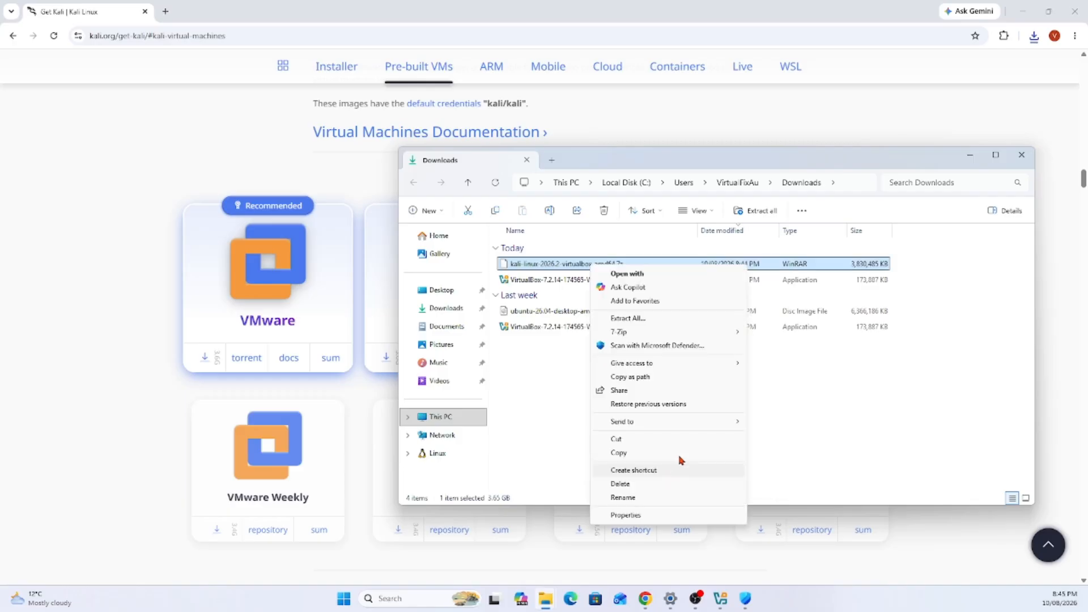
pyautogui.click(645, 321)
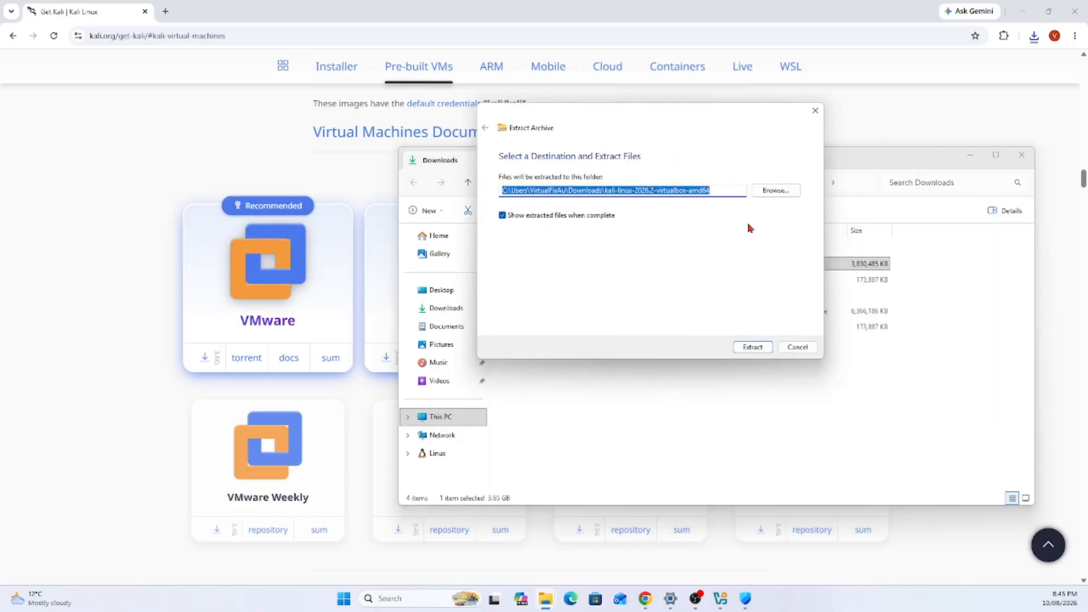
pyautogui.click(753, 347)
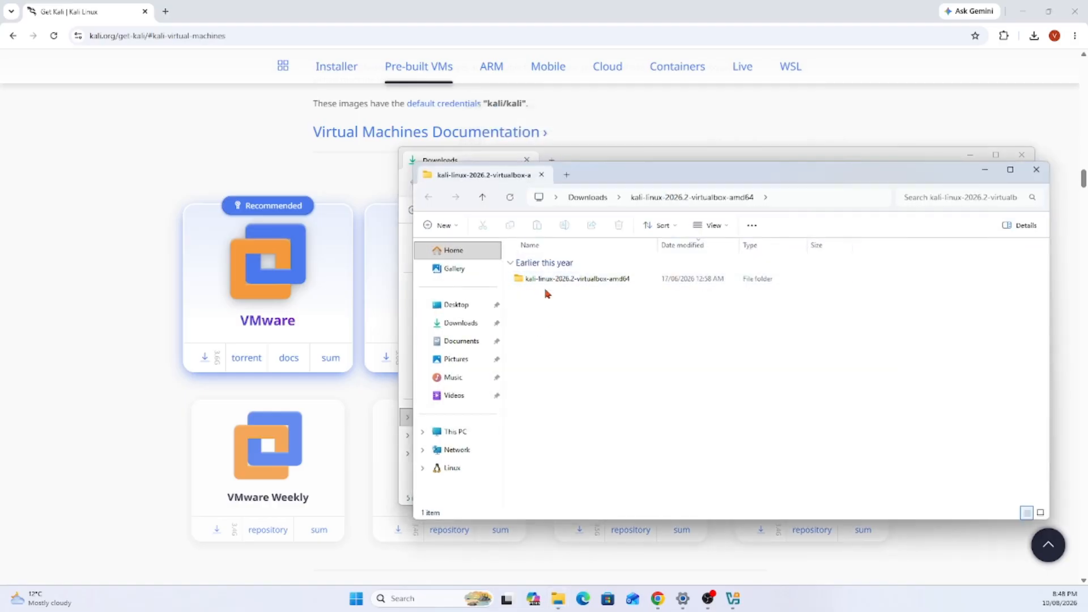
# Return to Downloads and open the extracted kali-linux-2026.2-virtualbox-amd64 folder and its same-named subfolder to view the virtual machine files.
pyautogui.click(590, 198)
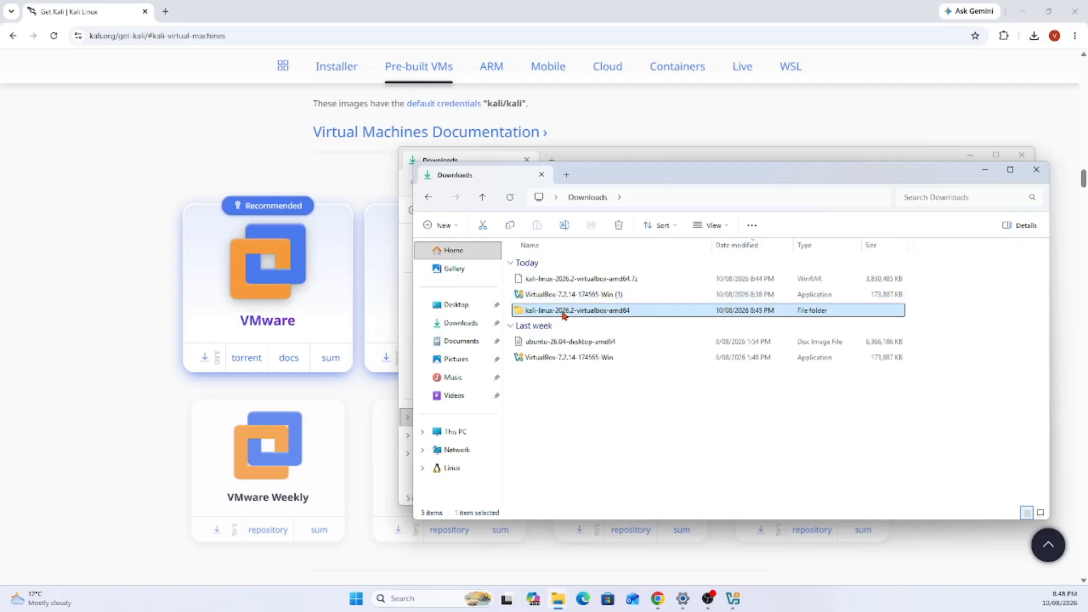
pyautogui.doubleClick(569, 311)
pyautogui.doubleClick(600, 280)
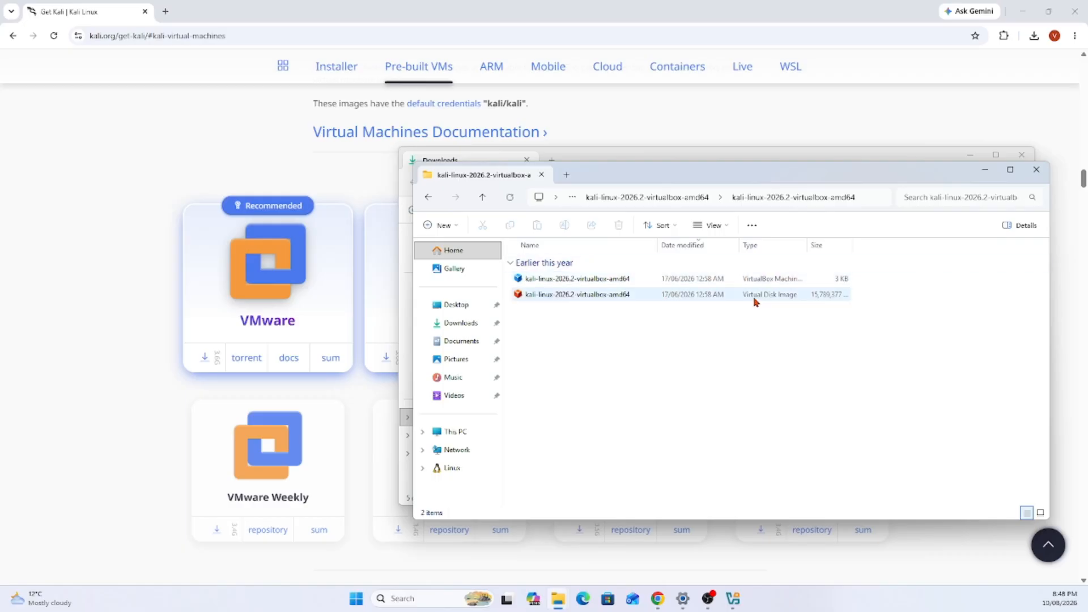
# Switch to VirtualBox Manager, maximize it, and open the kali-linux-2026.2-virtualbox-amd64 machine file from the extracted folder in Downloads.
pyautogui.click(732, 600)
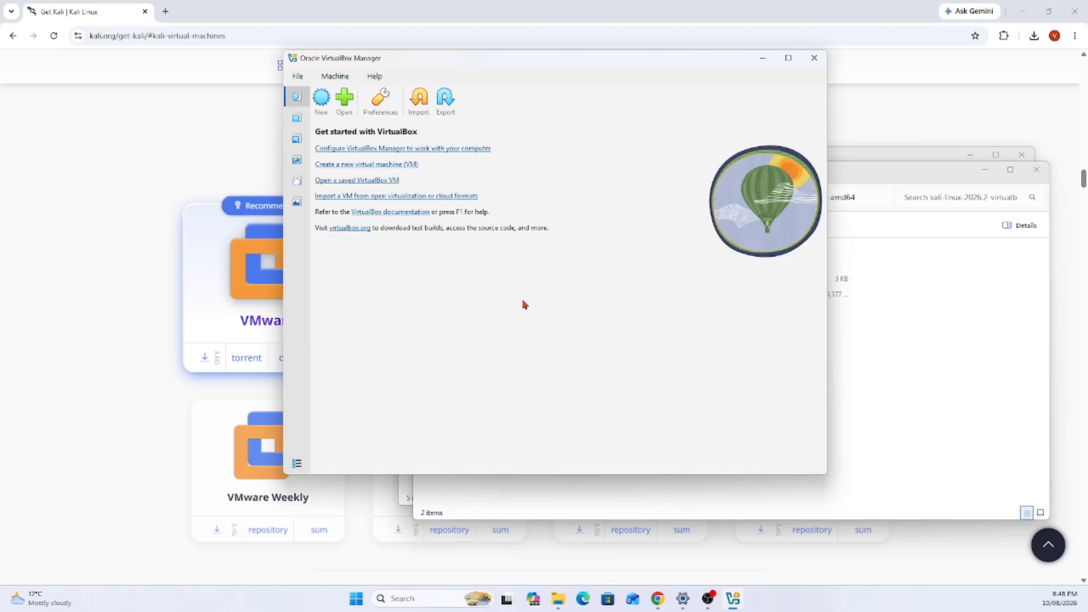
pyautogui.click(788, 58)
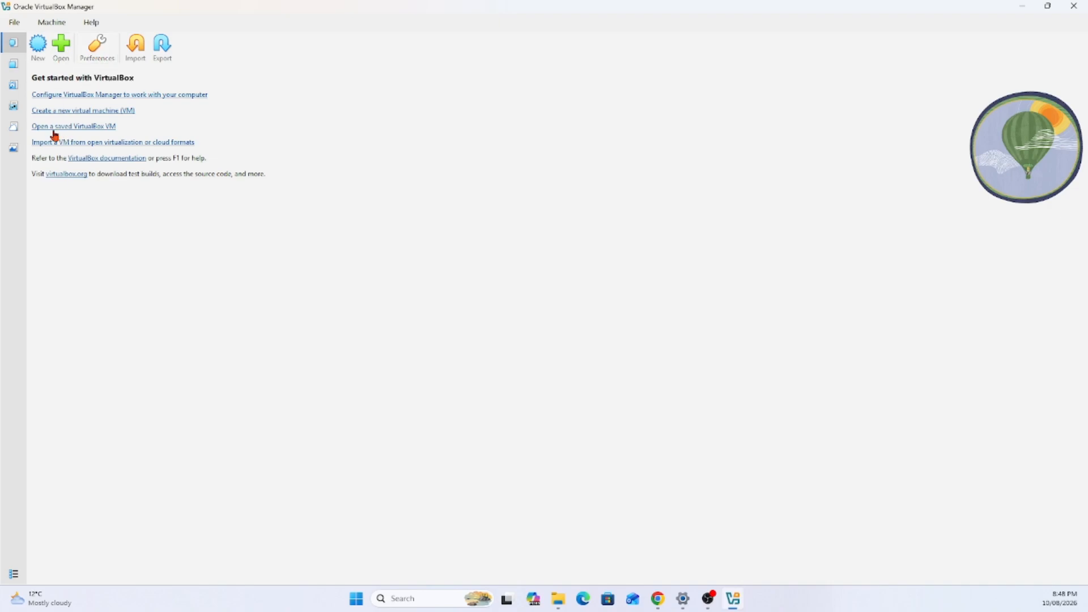
pyautogui.click(62, 48)
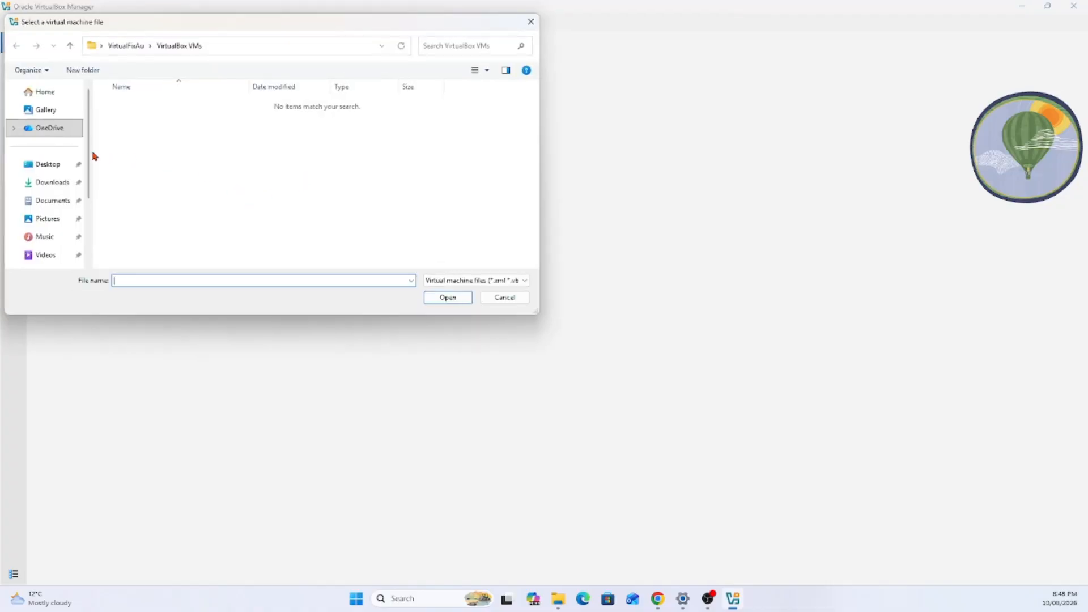
pyautogui.click(57, 190)
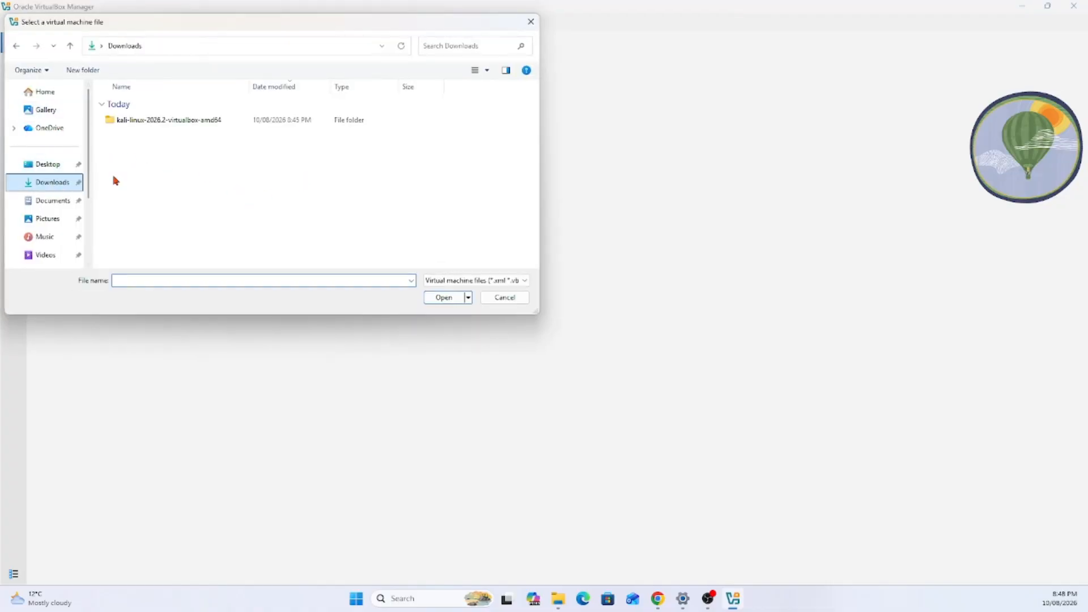
pyautogui.doubleClick(149, 121)
pyautogui.doubleClick(153, 122)
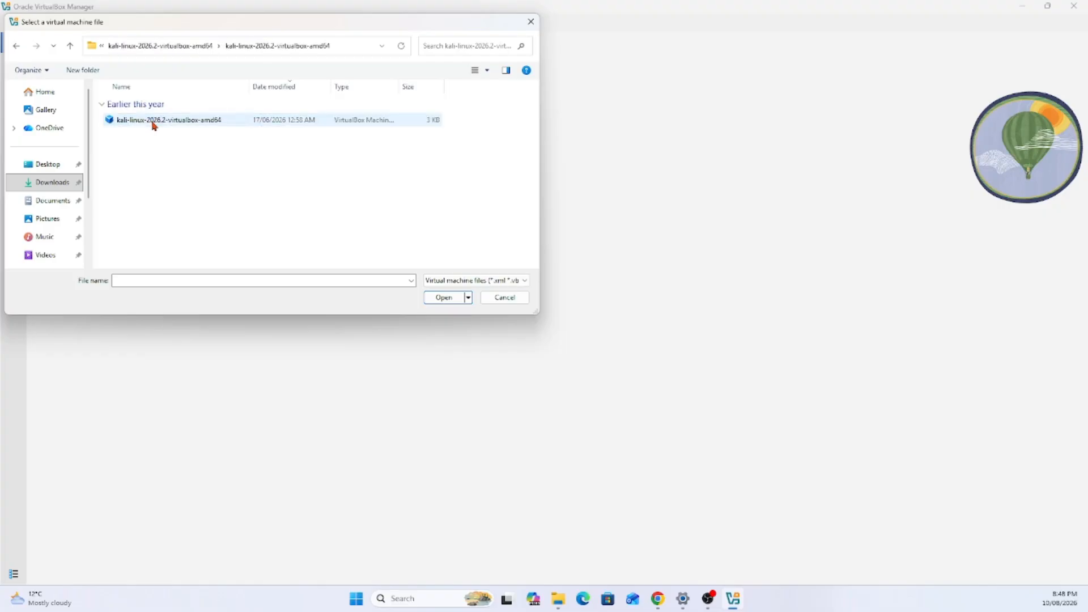
pyautogui.click(154, 122)
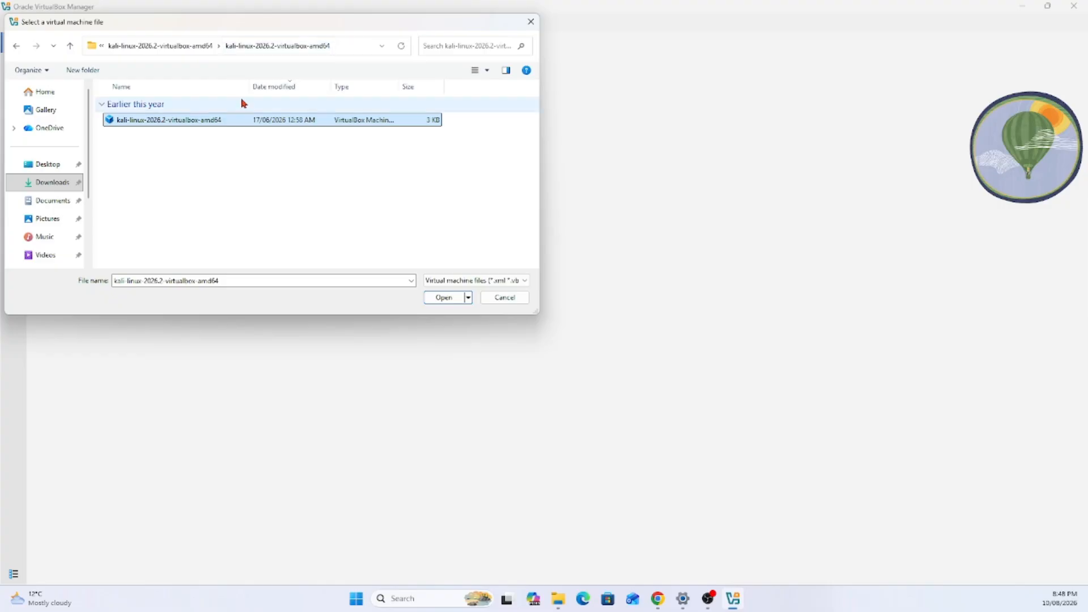
pyautogui.click(434, 297)
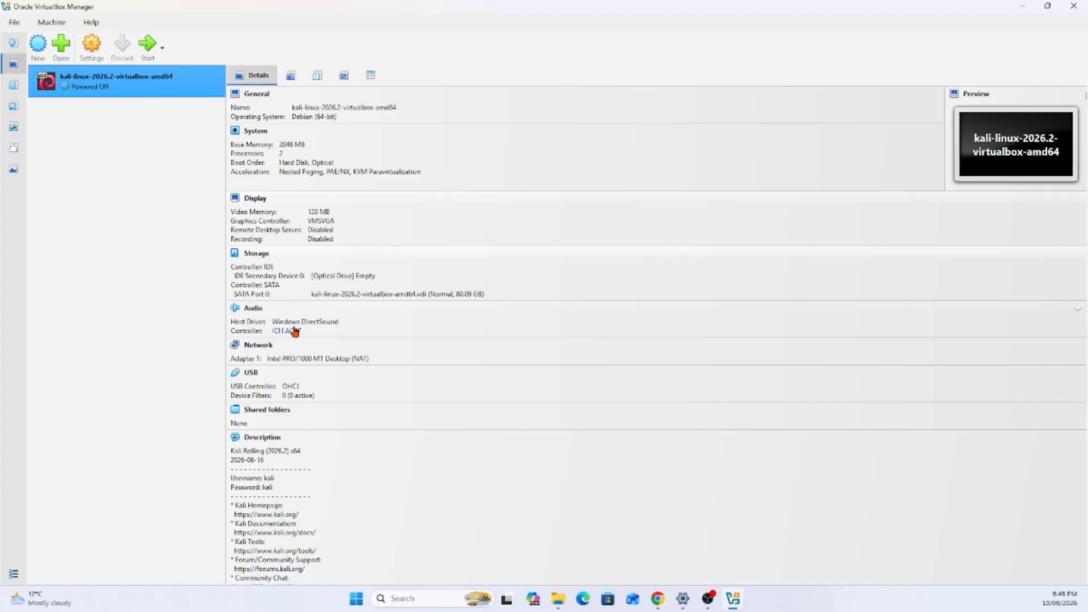
# Review the Kali machine's details and its General, System, Display, Storage, Audio, Serial Ports and Network settings, and accept them as they are.
pyautogui.scroll(-1, 305, 351)
pyautogui.scroll(1, 311, 356)
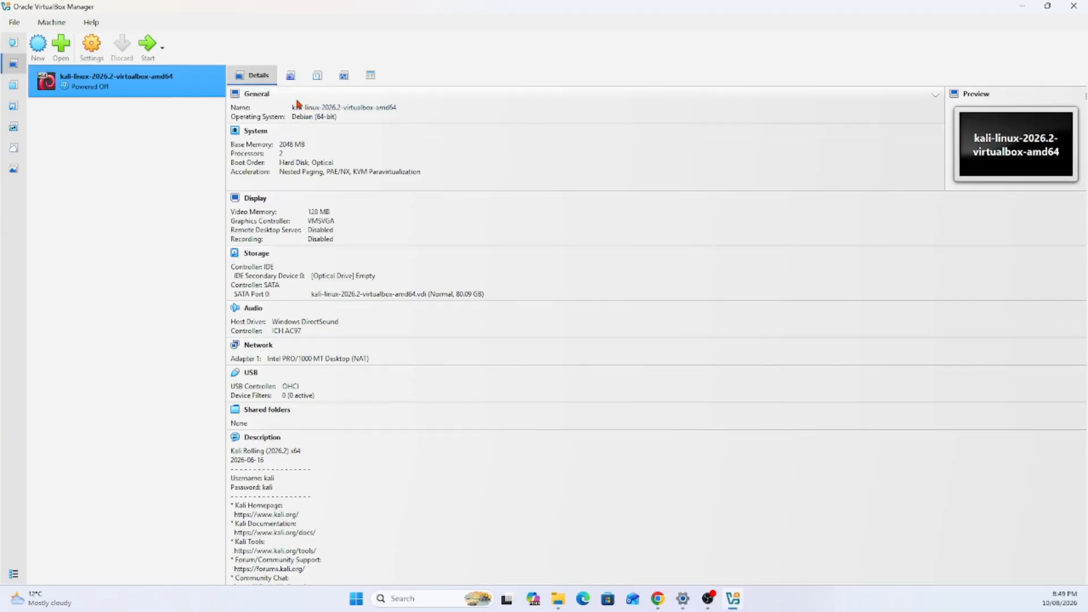
pyautogui.click(93, 51)
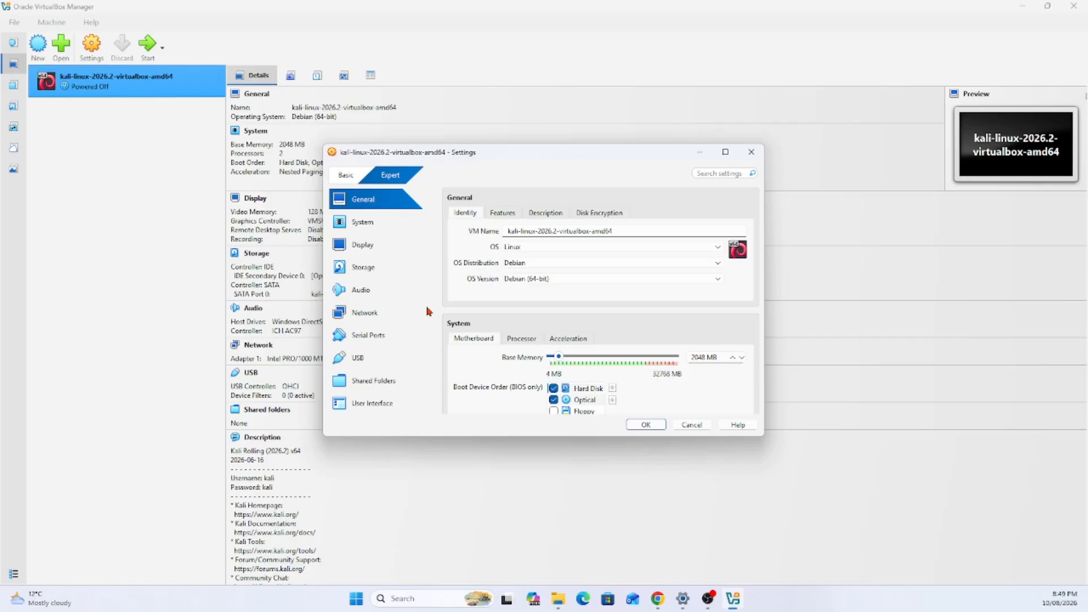
pyautogui.scroll(-2, 631, 352)
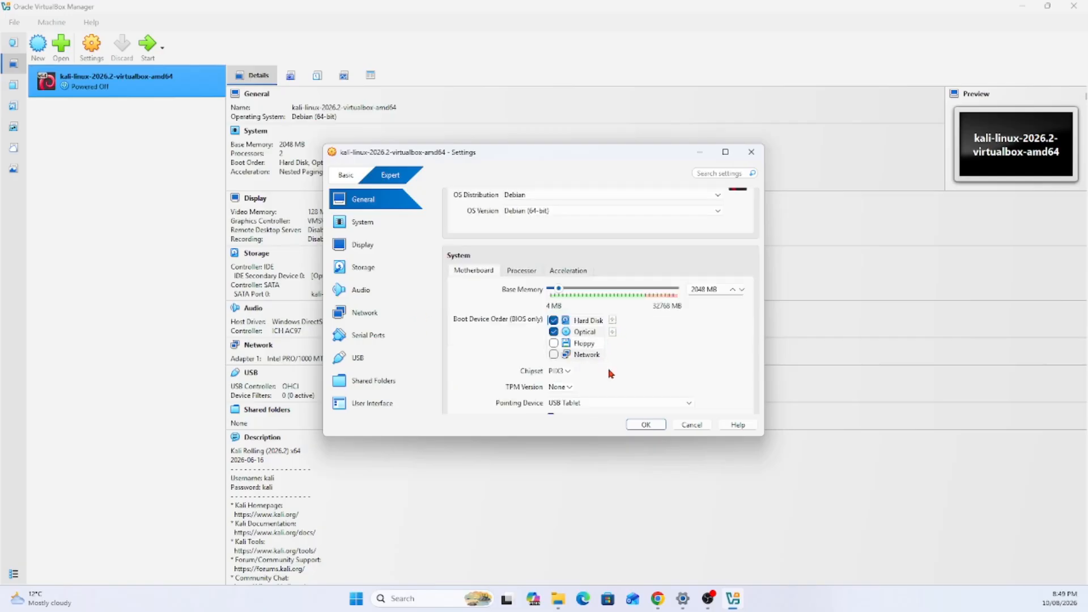
pyautogui.scroll(-1, 610, 374)
pyautogui.click(364, 225)
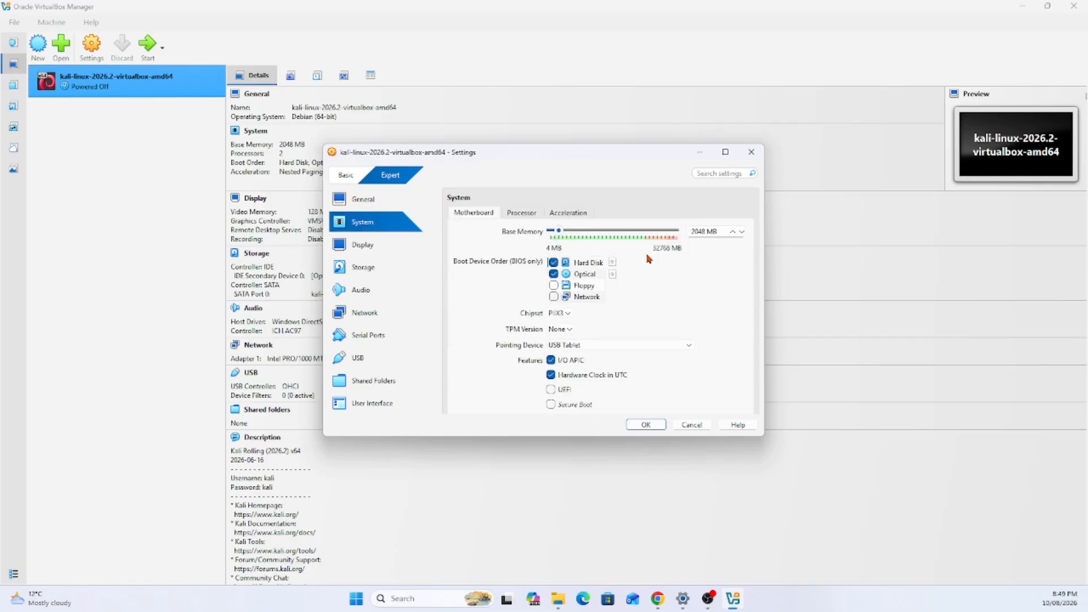
pyautogui.click(370, 248)
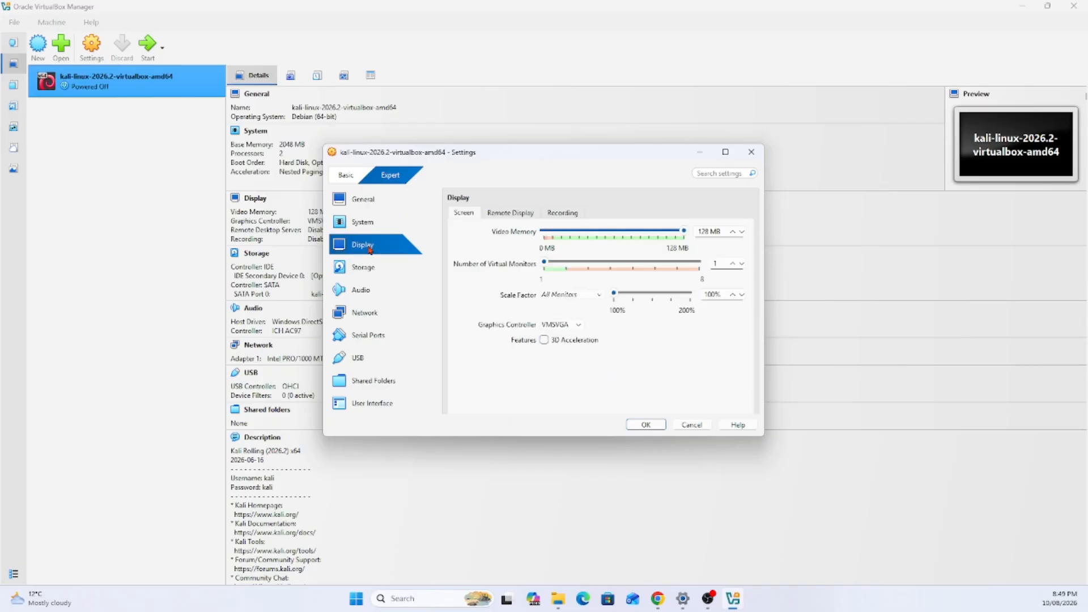
pyautogui.click(375, 278)
pyautogui.click(377, 292)
pyautogui.click(377, 333)
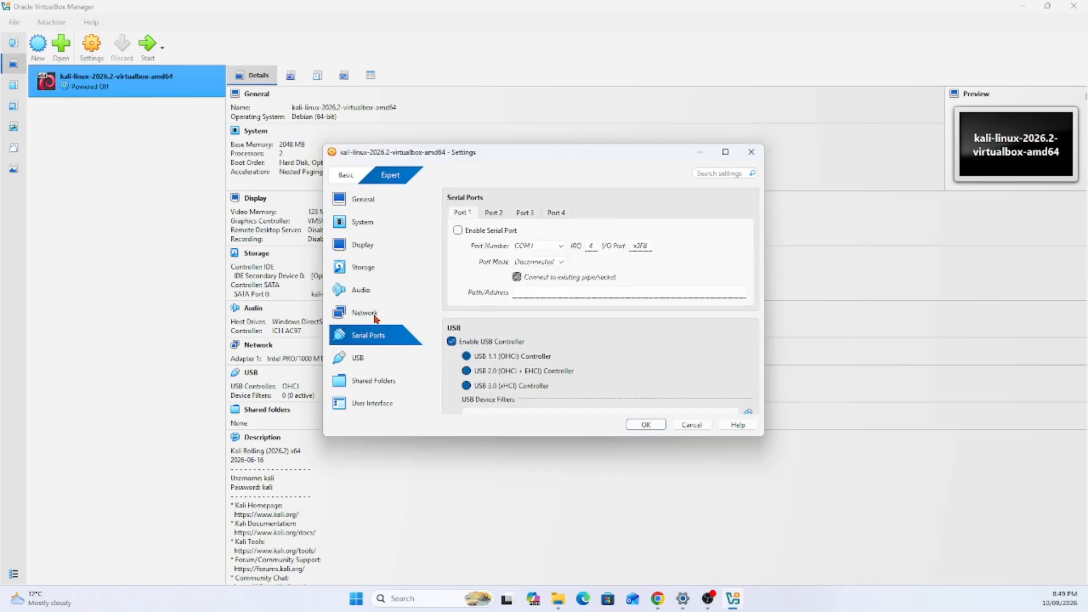
pyautogui.click(378, 317)
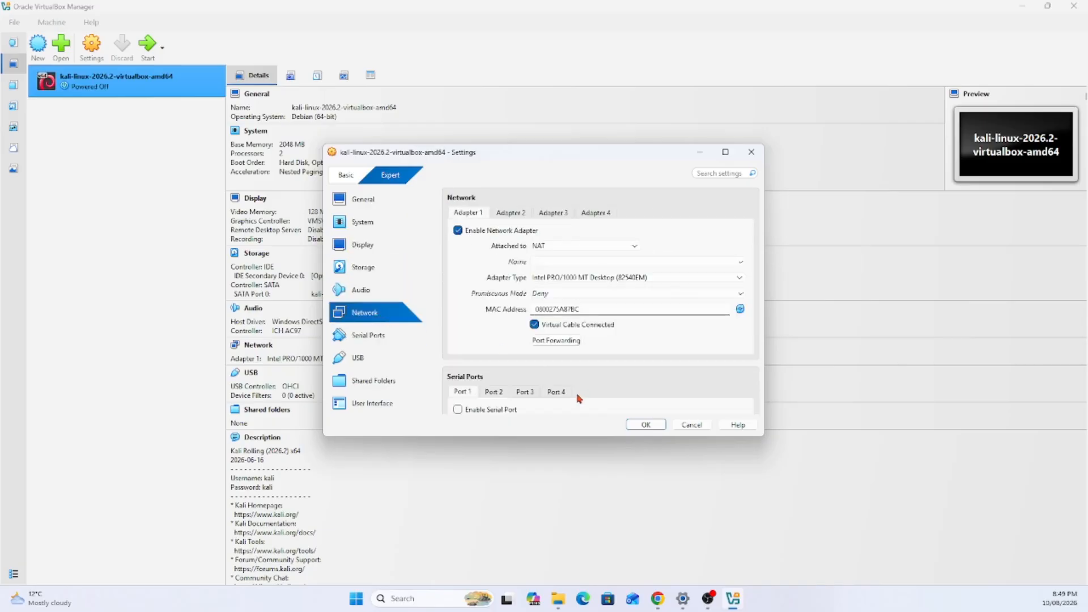
pyautogui.click(646, 425)
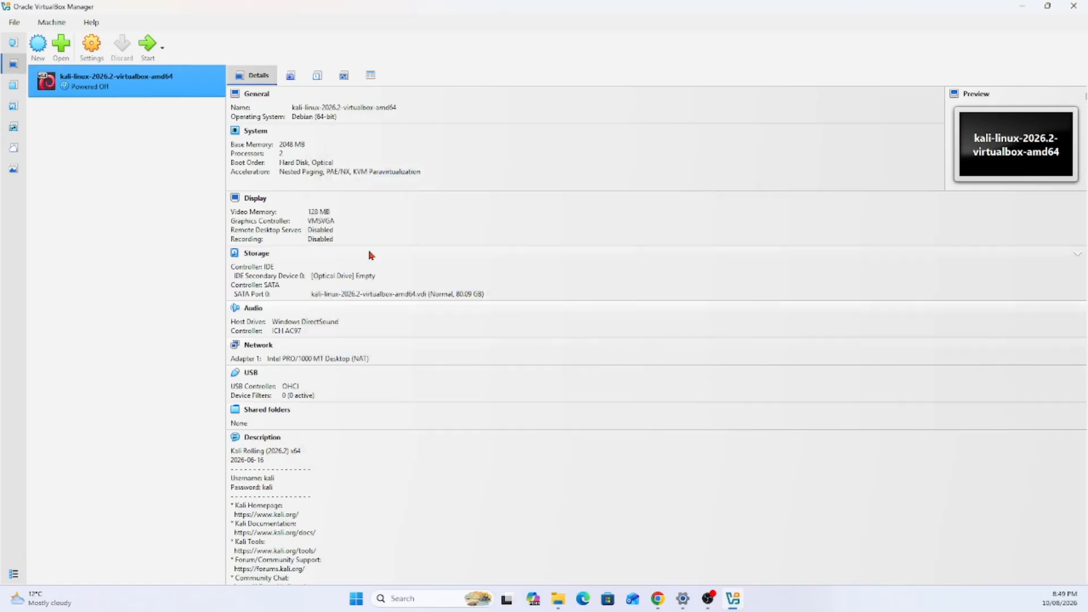
# Start the kali-linux-2026.2-virtualbox-amd64 virtual machine, maximize its window and boot the Kali GNU/Linux entry.
pyautogui.click(147, 44)
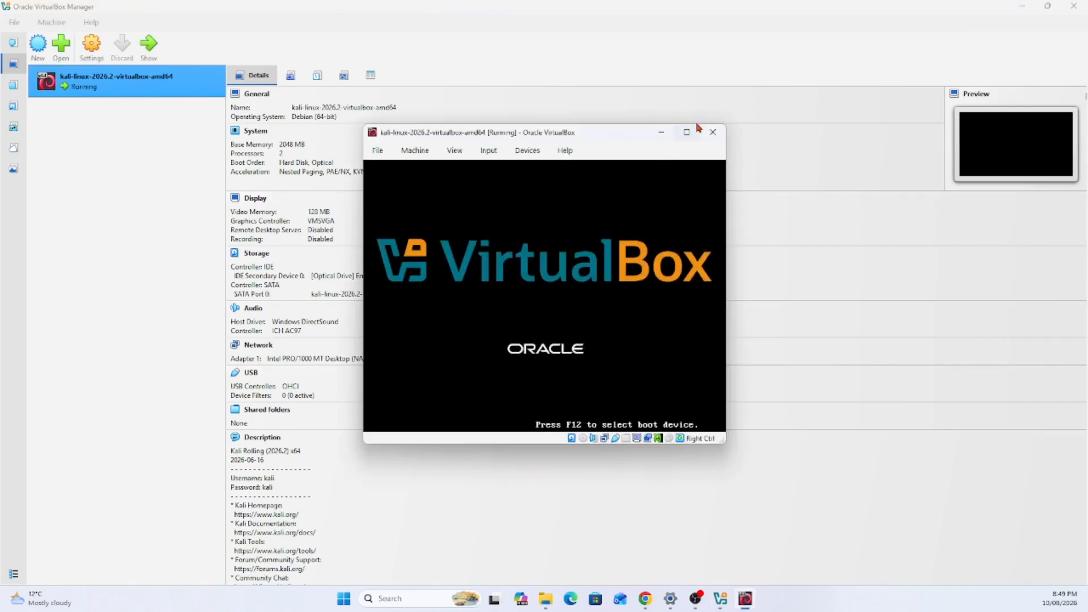
pyautogui.doubleClick(687, 134)
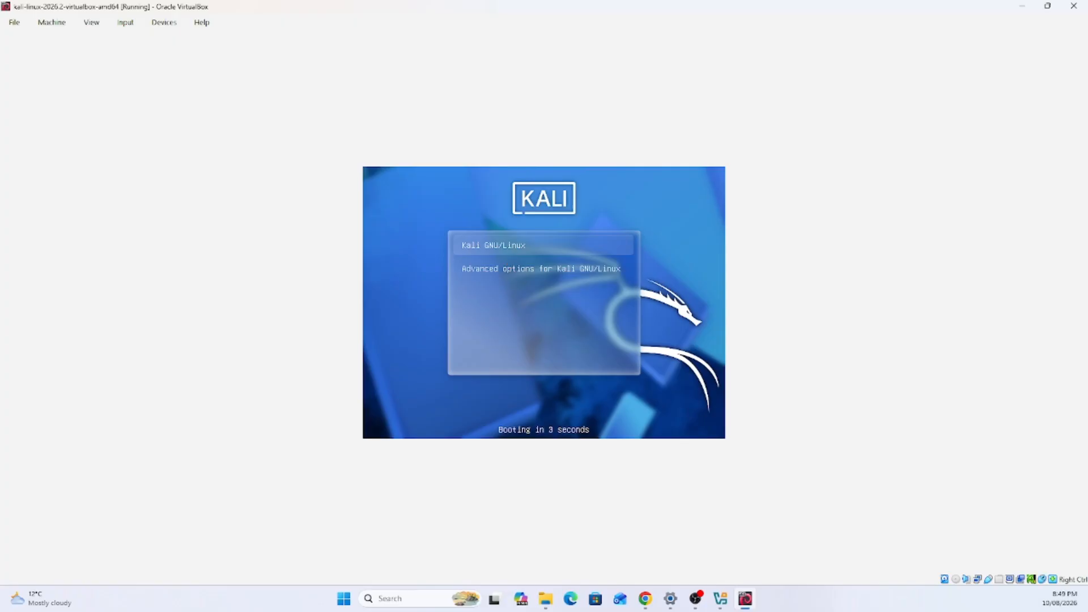
pyautogui.press('Return')
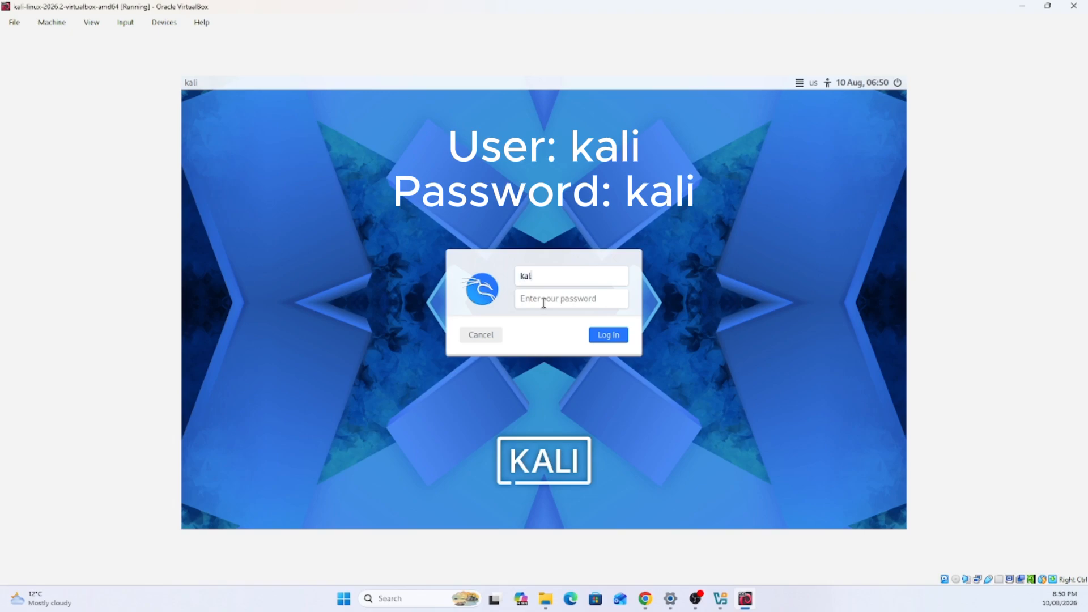
# Enter the account password on the Kali login screen and log in to the desktop.
pyautogui.click(543, 303)
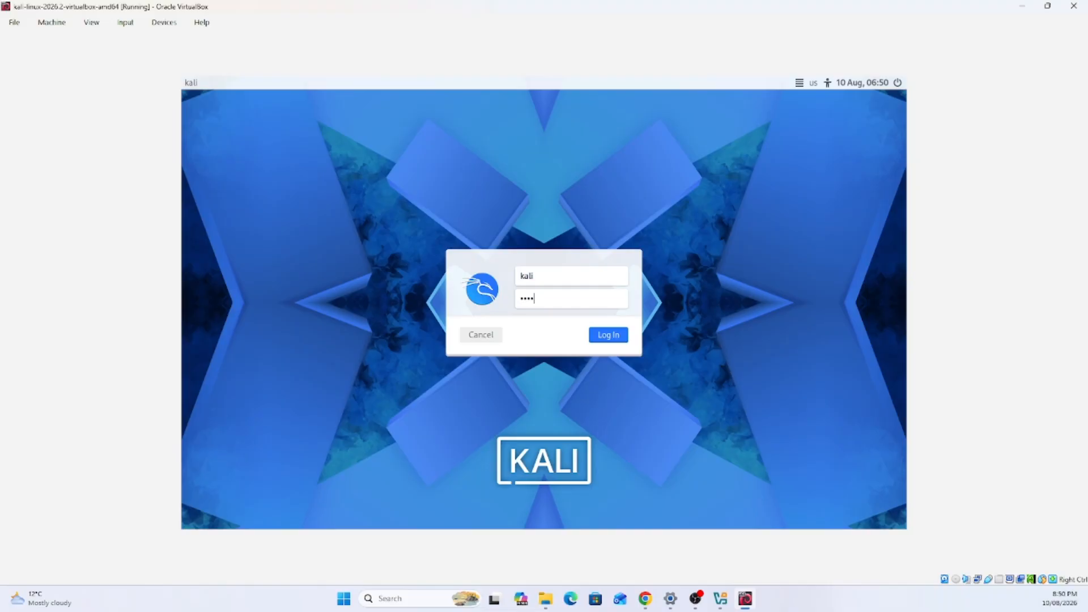
pyautogui.press('Return')
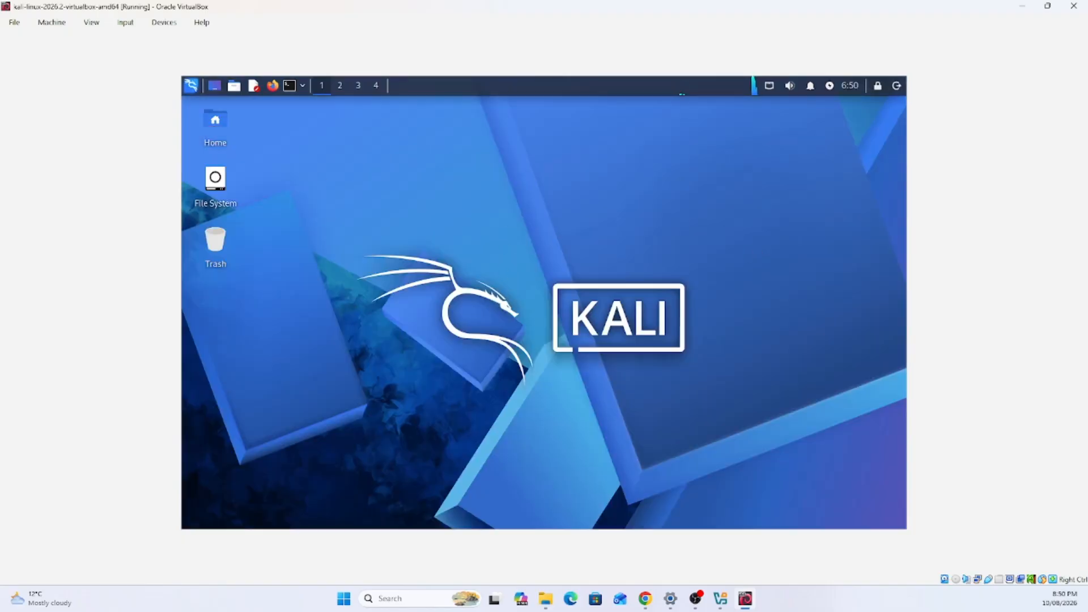
# Glance over the Kali application categories, and load virtualfix.com.au in the virtual machine's Firefox browser.
pyautogui.click(193, 87)
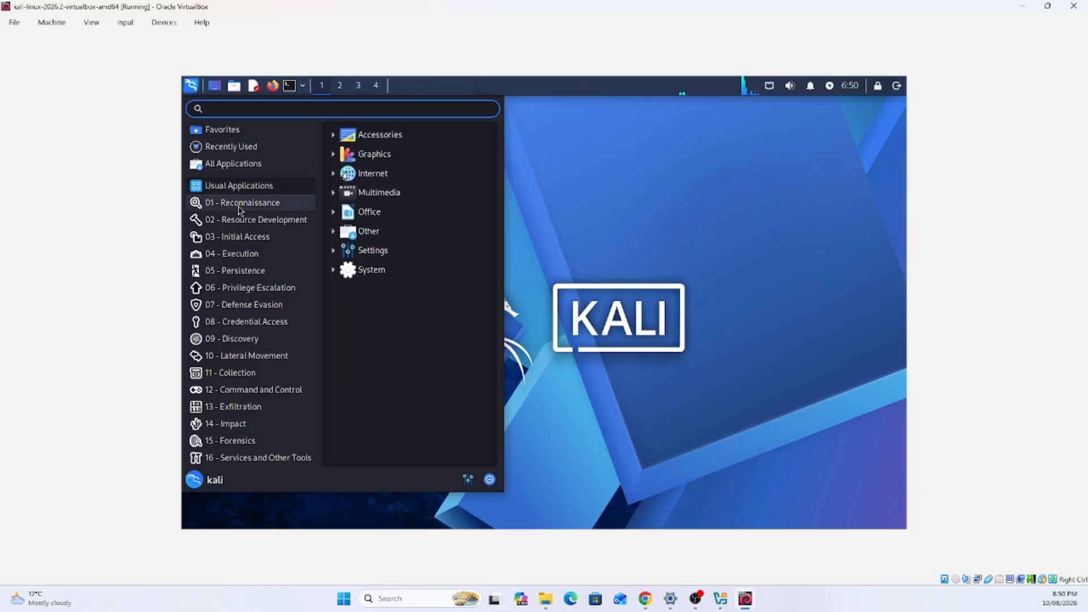
pyautogui.moveTo(242, 227)
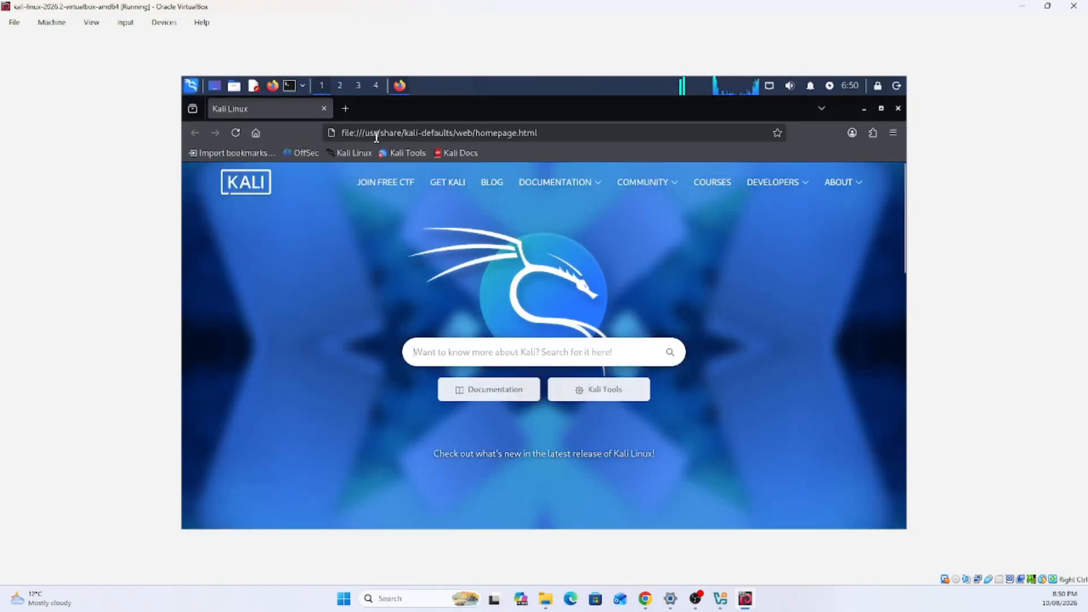
pyautogui.click(391, 133)
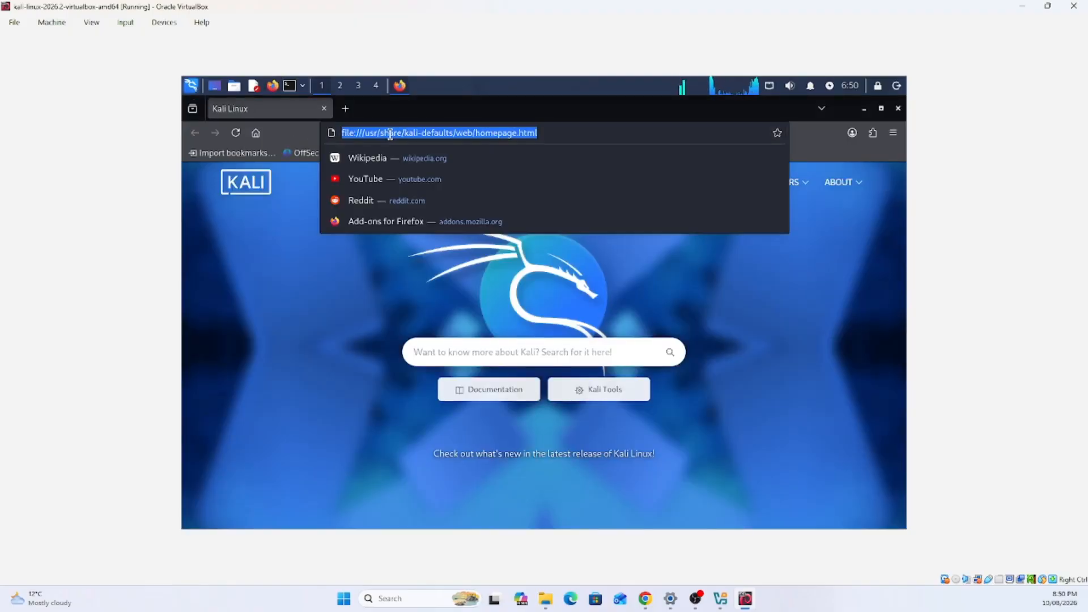
pyautogui.write('vir')
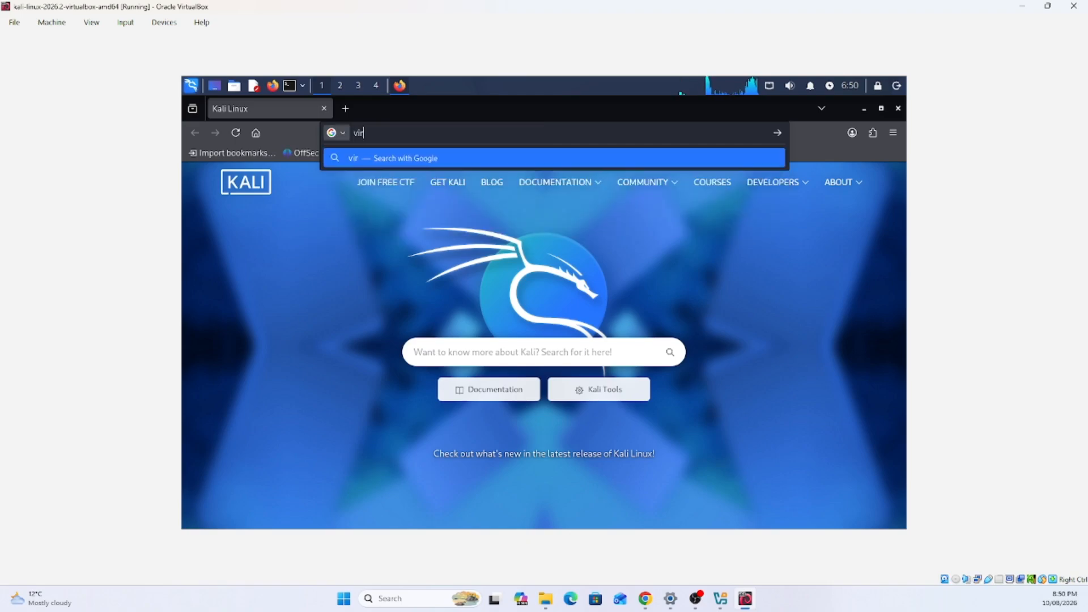
pyautogui.write('tualfi')
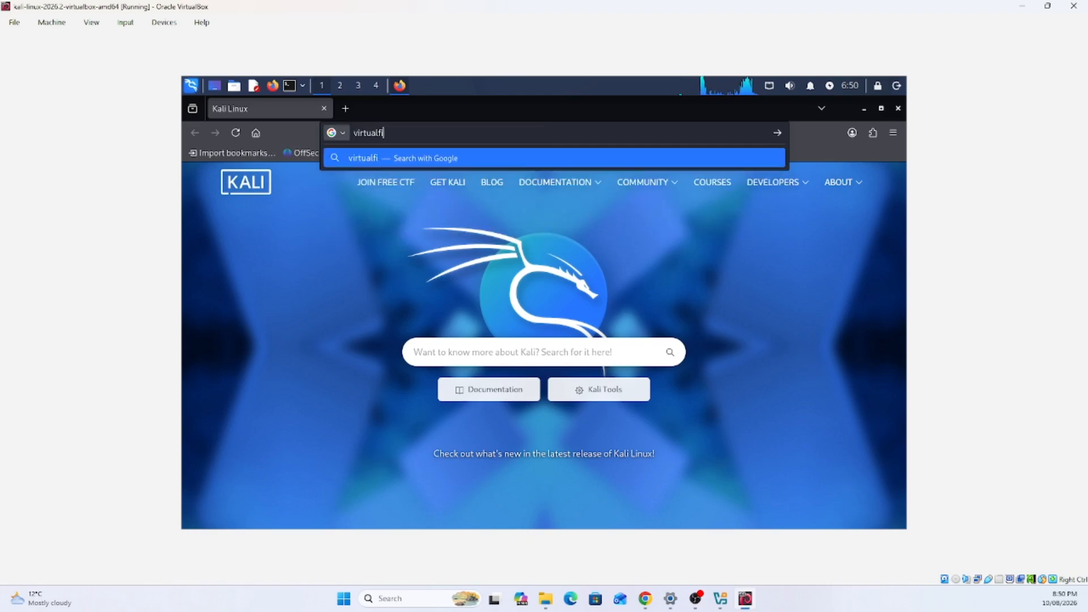
pyautogui.write('x.com.au')
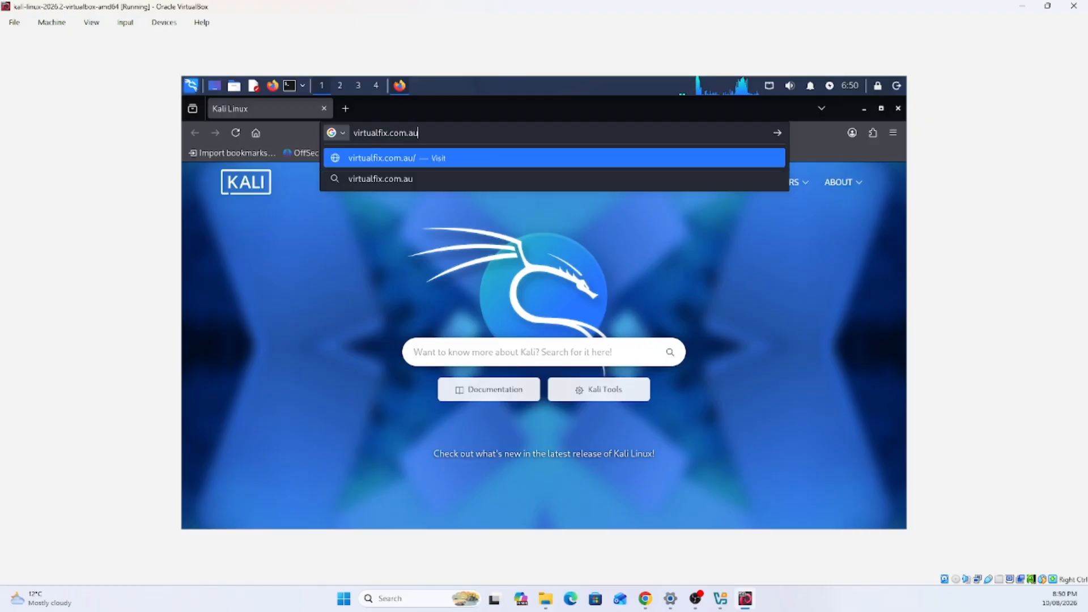
pyautogui.press('Return')
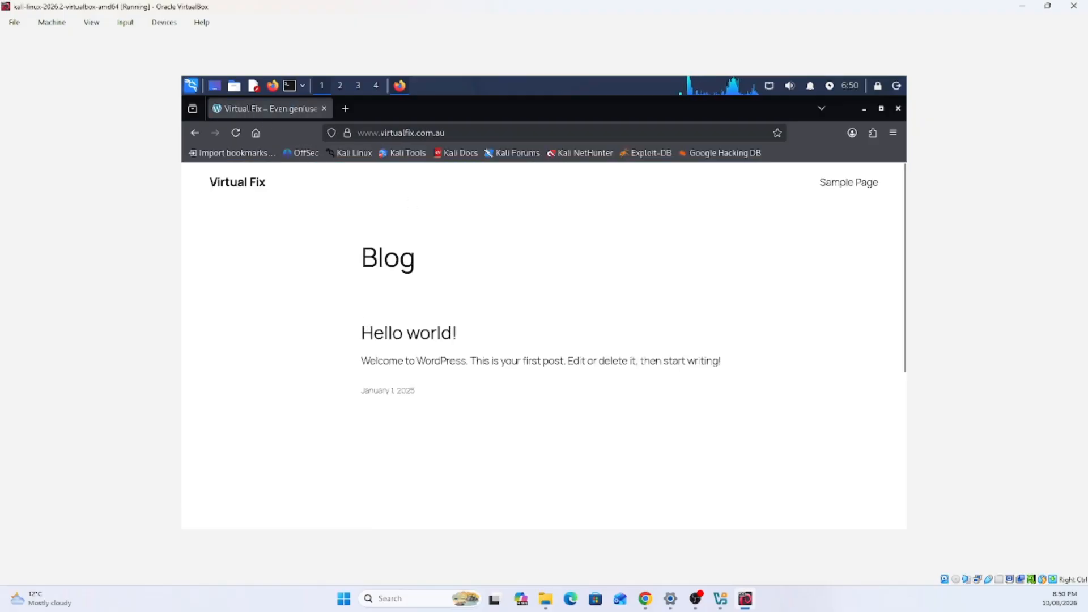
# Look through Kali's tool categories, including Resource Development, Defense Evasion, Exfiltration and Forensics, and close the application list.
pyautogui.click(191, 87)
pyautogui.moveTo(248, 166)
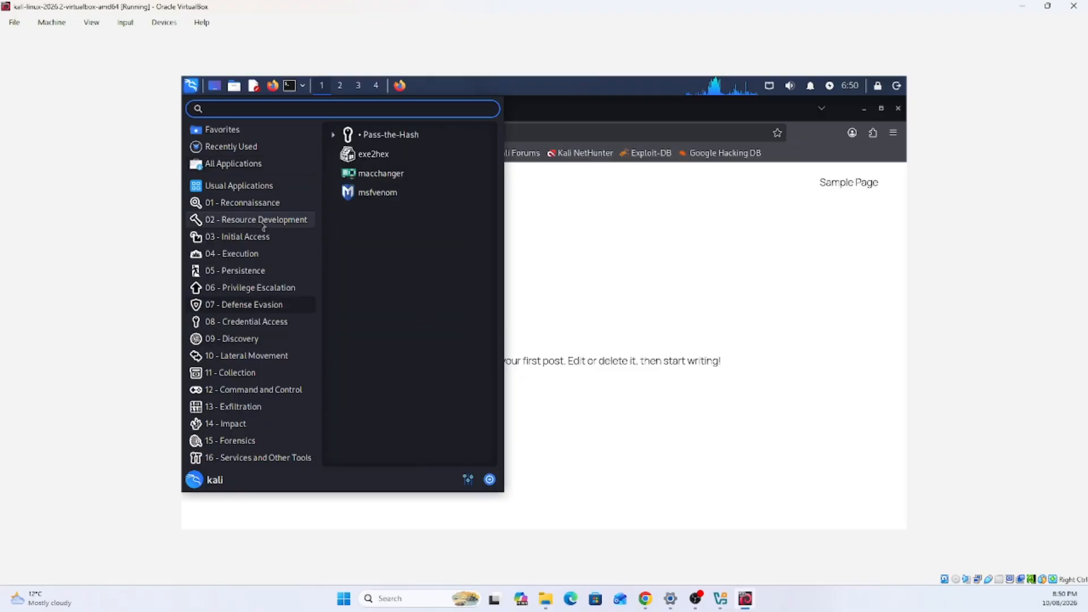
pyautogui.moveTo(265, 363)
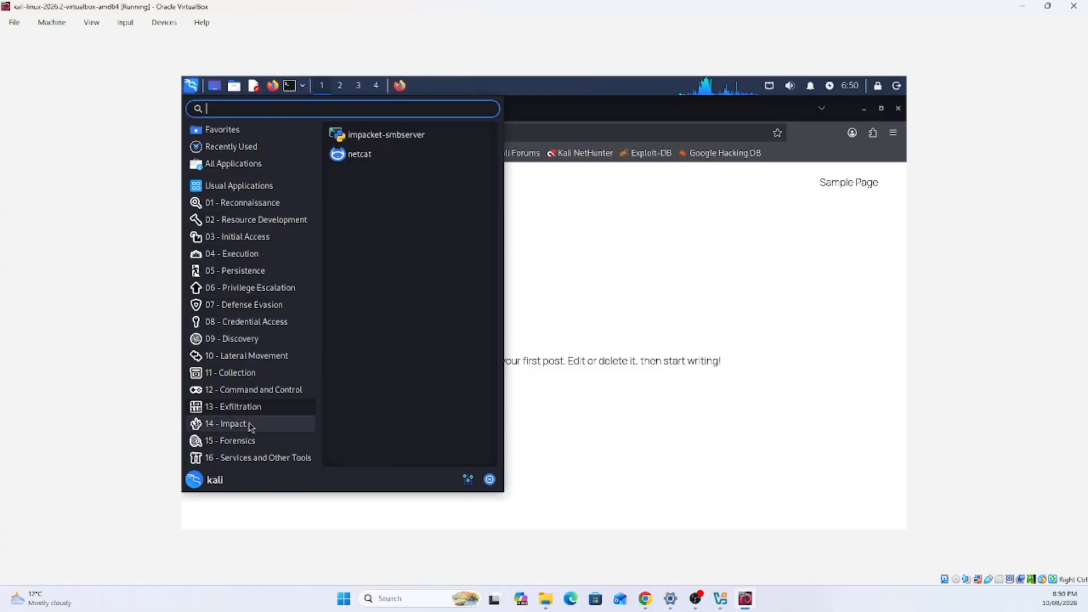
pyautogui.moveTo(256, 443)
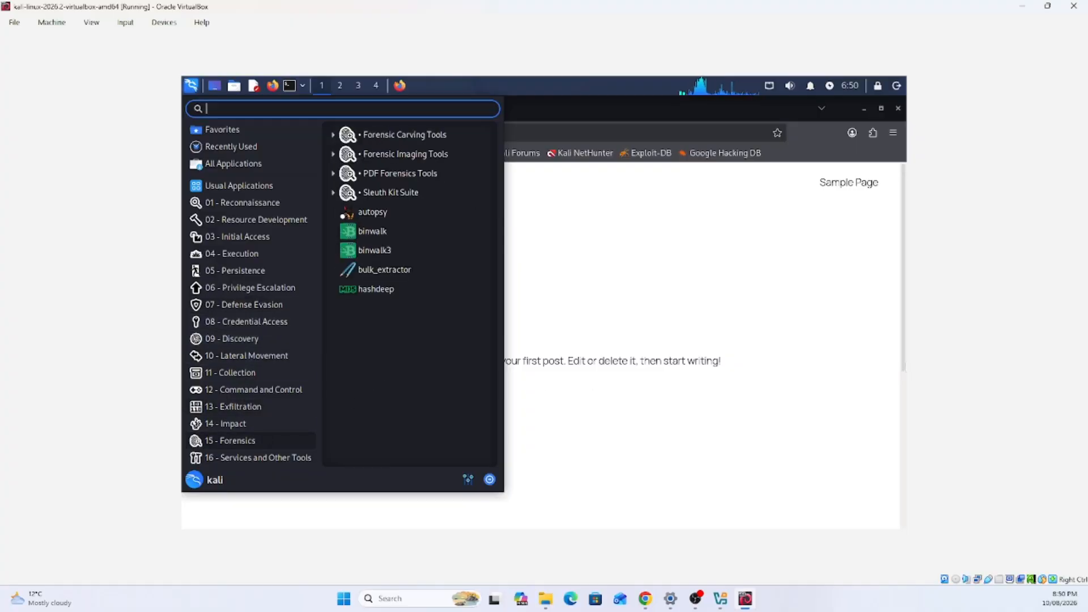
pyautogui.click(720, 321)
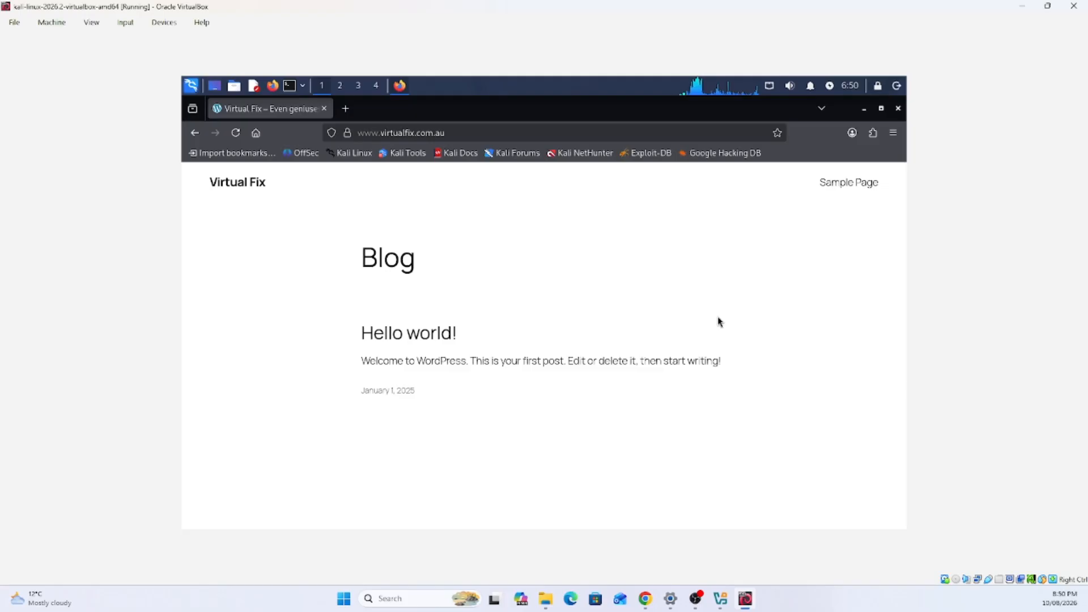